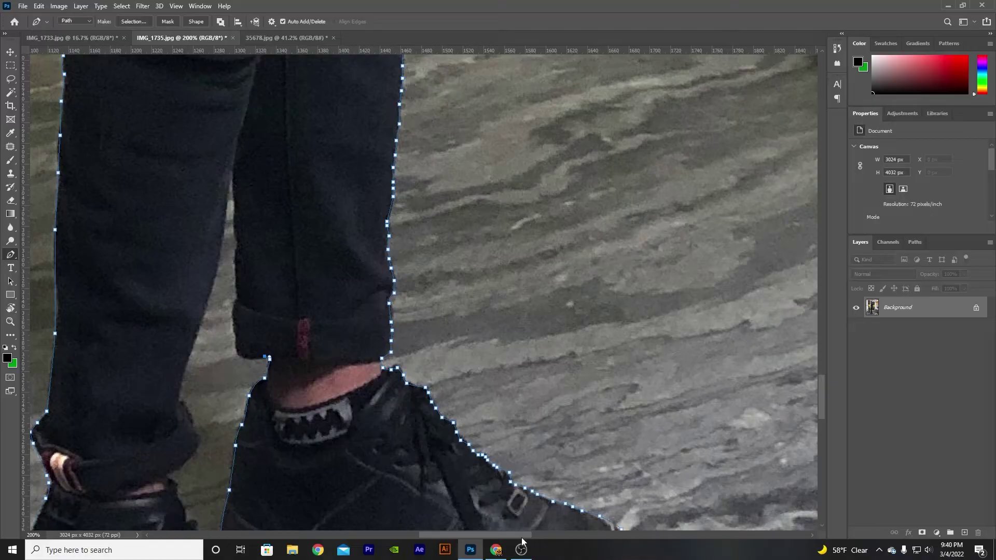
Step: Trace the Pen path around the rear leg's rolled cuff and along the inner edges of the trouser legs
{"action": "scroll", "coordinate": [356, 481], "scroll_direction": "up", "scroll_amount": 3}
{"action": "left_click_drag", "start_coordinate": [353, 476], "coordinate": [359, 430]}
{"action": "left_click", "coordinate": [358, 380]}
{"action": "left_click_drag", "start_coordinate": [365, 374], "coordinate": [424, 490]}
{"action": "left_click", "coordinate": [419, 467]}
{"action": "mouse_move", "coordinate": [434, 436]}
{"action": "left_mouse_down"}
{"action": "mouse_move", "coordinate": [461, 473]}
{"action": "mouse_move", "coordinate": [539, 208]}
{"action": "left_mouse_up"}
{"action": "left_click", "coordinate": [457, 424]}
{"action": "left_click", "coordinate": [507, 314]}
{"action": "left_click", "coordinate": [486, 388]}
Step: Continue the Pen path around the front leg's rolled cuff and ankle to the top of the shoe
{"action": "left_click_drag", "start_coordinate": [486, 394], "coordinate": [464, 260]}
{"action": "left_click", "coordinate": [471, 287]}
{"action": "left_click", "coordinate": [480, 316]}
{"action": "left_click", "coordinate": [470, 390]}
{"action": "left_click", "coordinate": [471, 395]}
{"action": "left_click", "coordinate": [478, 397]}
{"action": "left_click_drag", "start_coordinate": [476, 404], "coordinate": [524, 305]}
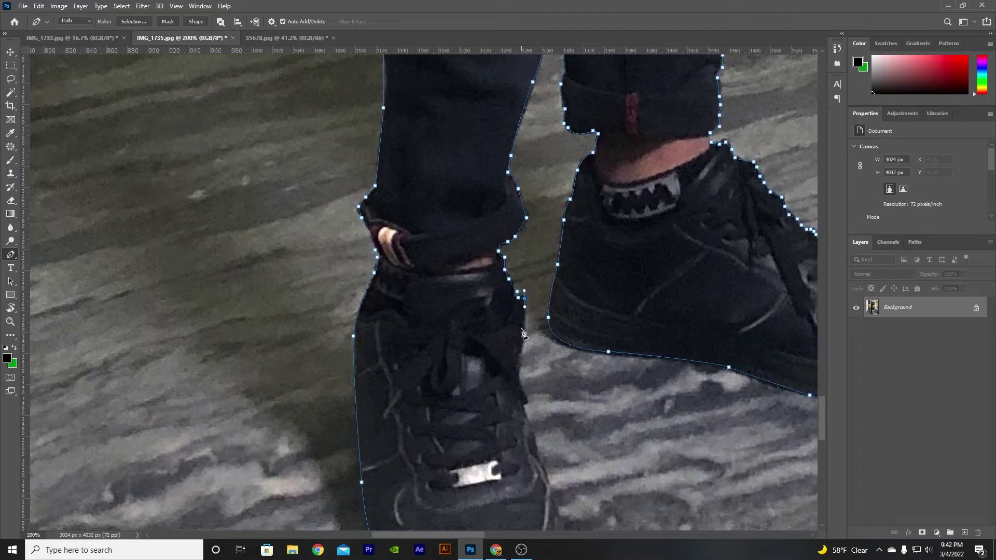
Step: Finish the outline along the front shoe and mask the layer to the selected rider
{"action": "left_click", "coordinate": [524, 335]}
{"action": "left_click_drag", "start_coordinate": [521, 357], "coordinate": [520, 367]}
{"action": "left_click_drag", "start_coordinate": [520, 367], "coordinate": [524, 210]}
{"action": "left_click", "coordinate": [529, 236]}
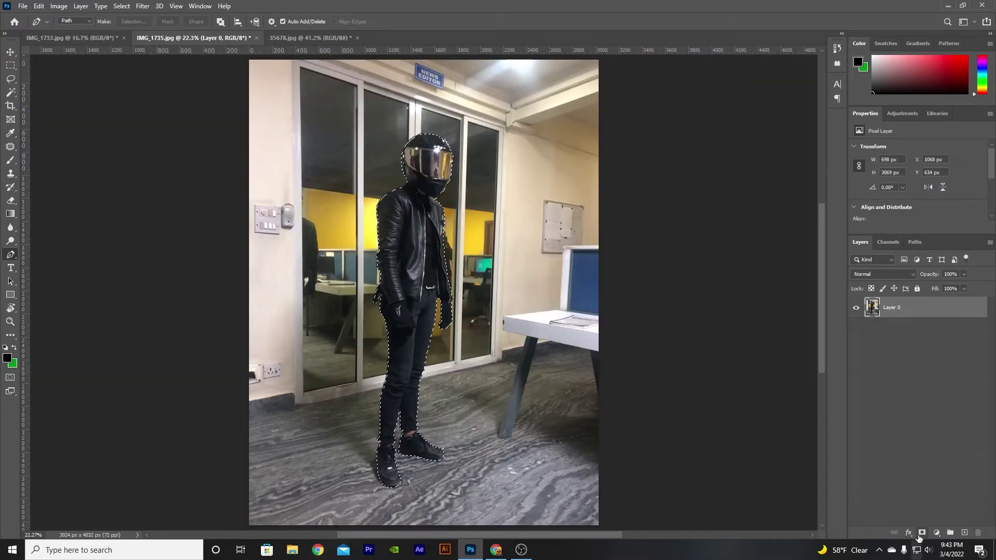
{"action": "left_click", "coordinate": [922, 533]}
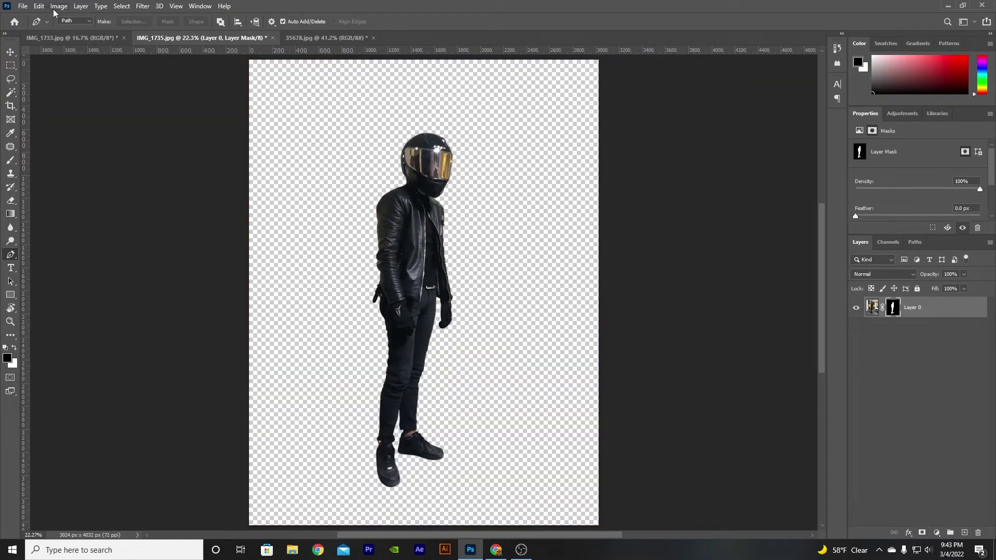
Step: Convert the masked rider layer to a smart object and move it into the motorcycle document 35678.jpg
{"action": "left_click", "coordinate": [11, 52]}
{"action": "right_click", "coordinate": [921, 308]}
{"action": "left_click", "coordinate": [876, 244]}
{"action": "left_click_drag", "start_coordinate": [415, 307], "coordinate": [413, 425]}
Step: Scale the rider to about 58.48% and position him standing in front of the motorcycle's rear half
{"action": "key", "text": "ctrl+minus"}
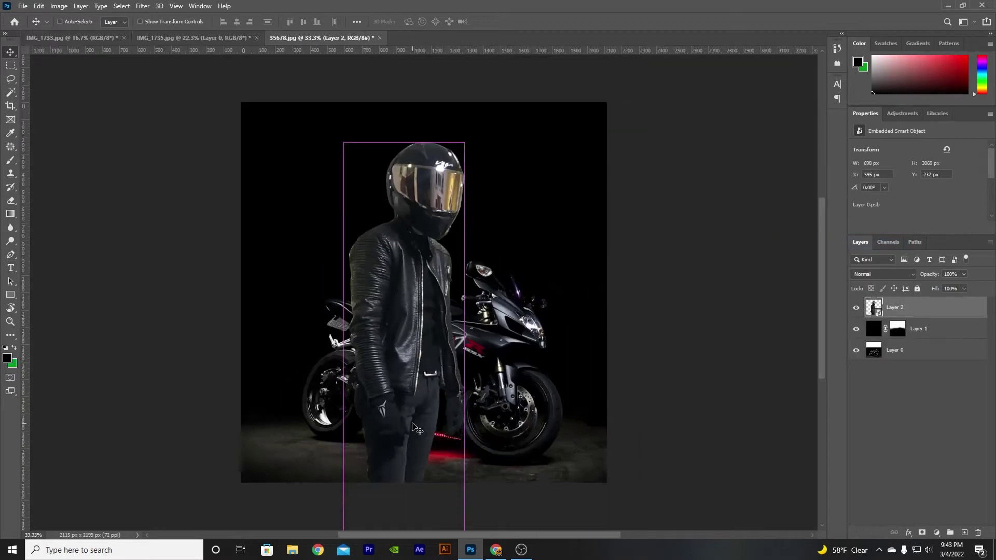
{"action": "key", "text": "ctrl+minus"}
{"action": "key", "text": "ctrl+t"}
{"action": "left_click_drag", "start_coordinate": [454, 181], "coordinate": [432, 276]}
{"action": "left_click_drag", "start_coordinate": [410, 320], "coordinate": [400, 196]}
{"action": "left_click_drag", "start_coordinate": [422, 151], "coordinate": [414, 120]}
{"action": "key", "text": "ctrl+0"}
{"action": "mouse_move", "coordinate": [391, 171]}
{"action": "left_mouse_down"}
{"action": "mouse_move", "coordinate": [320, 169]}
{"action": "mouse_move", "coordinate": [388, 177]}
{"action": "left_mouse_up"}
{"action": "left_click_drag", "start_coordinate": [410, 126], "coordinate": [406, 154]}
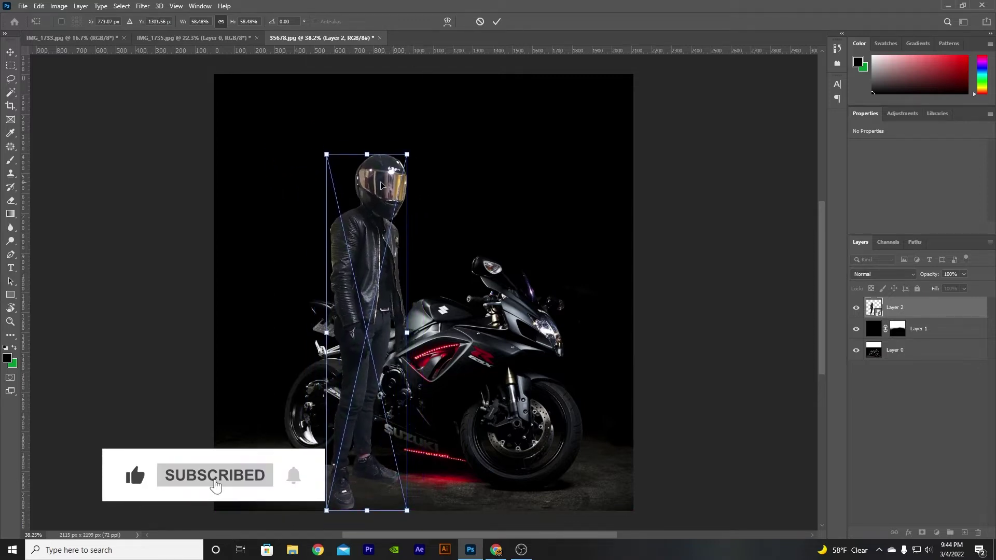
{"action": "left_click", "coordinate": [540, 195]}
Step: Add a new empty layer directly beneath the rider layer for the shadows
{"action": "key", "text": "ctrl+plus"}
{"action": "left_click_drag", "start_coordinate": [341, 264], "coordinate": [348, 194]}
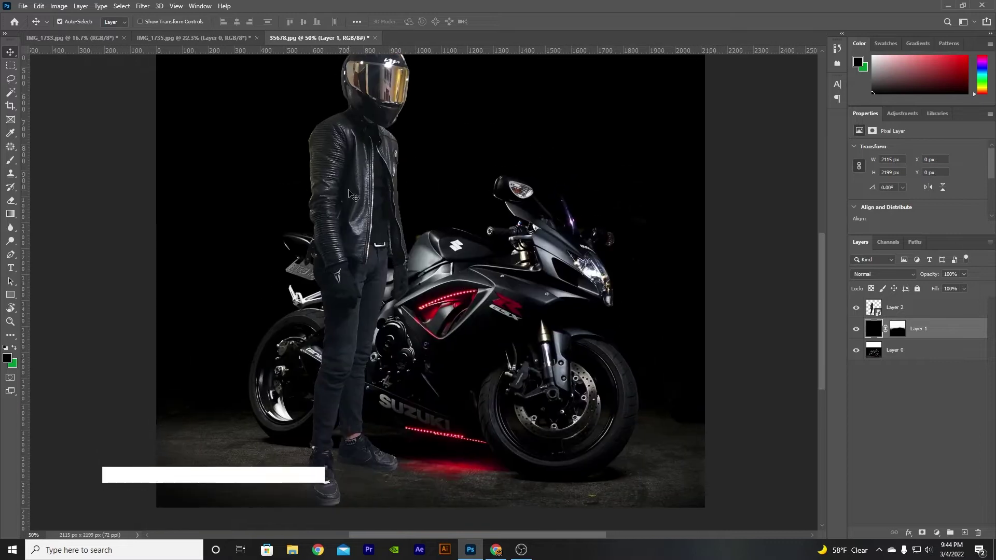
{"action": "key", "text": "ctrl+shift+alt+n"}
{"action": "key", "text": "ctrl+["}
{"action": "key", "text": "ctrl+["}
{"action": "key", "text": "ctrl+]"}
Step: Set up a small soft Brush with 31% opacity for painting shadows around the shoes
{"action": "key", "text": "ctrl+plus"}
{"action": "key", "text": "ctrl+plus"}
{"action": "key", "text": "ctrl+plus"}
{"action": "key", "text": "ctrl+plus"}
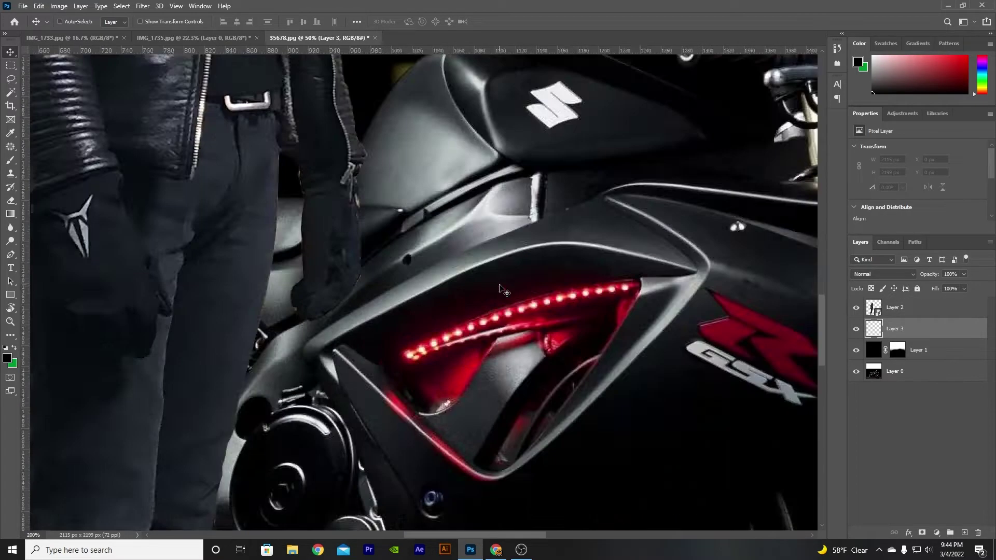
{"action": "left_click_drag", "start_coordinate": [337, 363], "coordinate": [389, 129]}
{"action": "left_click", "coordinate": [12, 160]}
{"action": "key", "text": "["}
{"action": "key", "text": "["}
{"action": "key", "text": "["}
{"action": "key", "text": "["}
{"action": "key", "text": "["}
{"action": "key", "text": "["}
{"action": "key", "text": "["}
{"action": "key", "text": "["}
{"action": "key", "text": "["}
{"action": "key", "text": "["}
{"action": "key", "text": "["}
{"action": "key", "text": "["}
{"action": "key", "text": "["}
{"action": "left_click", "coordinate": [75, 21]}
{"action": "left_click_drag", "start_coordinate": [73, 56], "coordinate": [70, 56]}
{"action": "left_click_drag", "start_coordinate": [207, 22], "coordinate": [172, 23]}
Step: Paint a black contact shadow on the ground along the rear shoe's sole
{"action": "left_click_drag", "start_coordinate": [442, 184], "coordinate": [665, 217]}
{"action": "key", "text": "bracketleft"}
{"action": "key", "text": "bracketleft"}
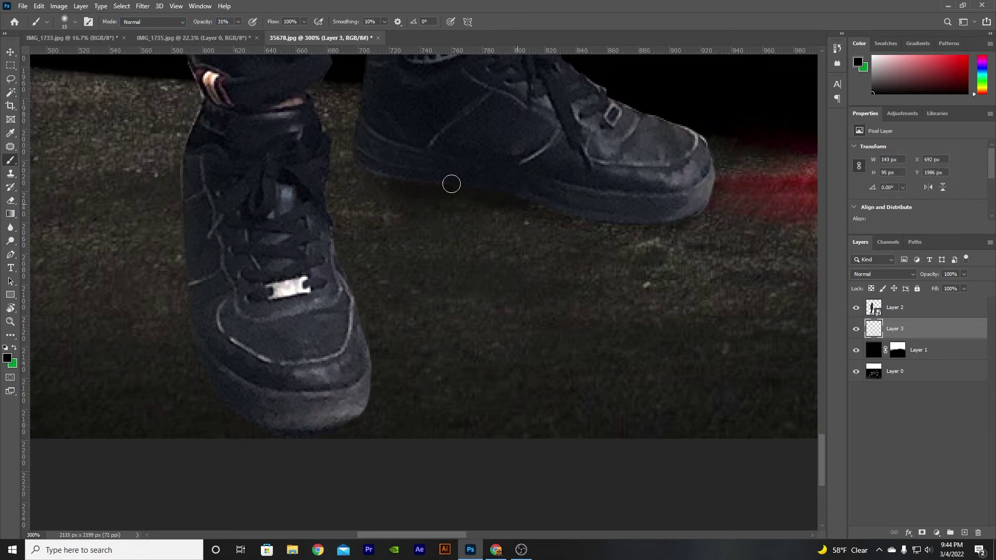
Step: Paint a black contact shadow on the ground along the outer edge of the front shoe
{"action": "key", "text": "bracketright"}
{"action": "key", "text": "bracketright"}
{"action": "key", "text": "bracketright"}
{"action": "key", "text": "bracketright"}
{"action": "left_click_drag", "start_coordinate": [186, 283], "coordinate": [198, 392]}
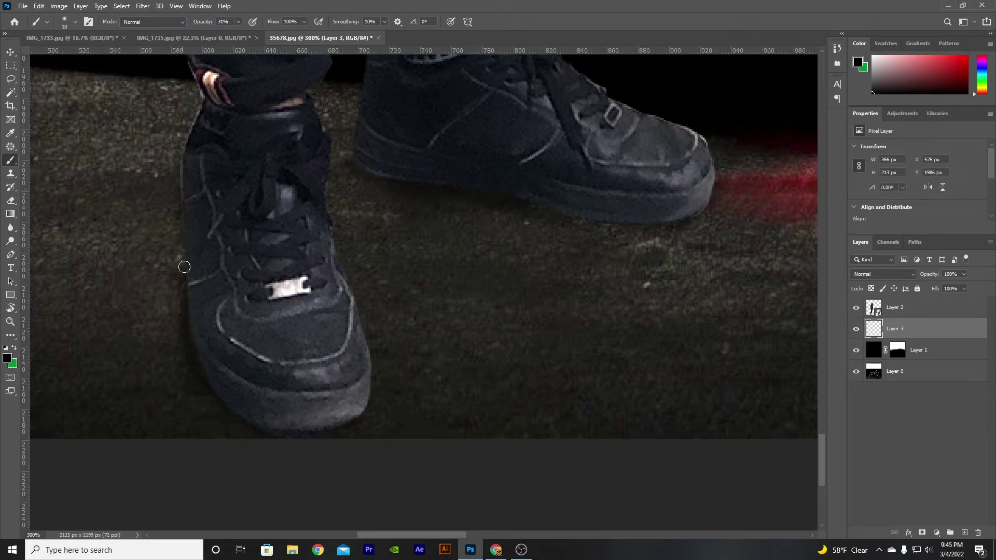
{"action": "key", "text": "bracketright"}
{"action": "left_click_drag", "start_coordinate": [181, 189], "coordinate": [182, 120]}
{"action": "key", "text": "bracketright"}
{"action": "key", "text": "bracketright"}
{"action": "key", "text": "bracketright"}
Step: Extend the shadow around the rear shoe's toe beside the red glow on the ground
{"action": "mouse_move", "coordinate": [720, 186]}
{"action": "left_mouse_down"}
{"action": "mouse_move", "coordinate": [649, 241]}
{"action": "mouse_move", "coordinate": [588, 231]}
{"action": "left_mouse_up"}
{"action": "key", "text": "bracketleft"}
{"action": "key", "text": "bracketleft"}
{"action": "key", "text": "bracketleft"}
{"action": "key", "text": "bracketleft"}
{"action": "key", "text": "bracketleft"}
Step: Paint a wider soft shadow on the ground around both shoes with a larger brush
{"action": "key", "text": "ctrl+0"}
{"action": "key", "text": "ctrl+plus"}
{"action": "key", "text": "ctrl+plus"}
{"action": "left_click_drag", "start_coordinate": [361, 498], "coordinate": [377, 175]}
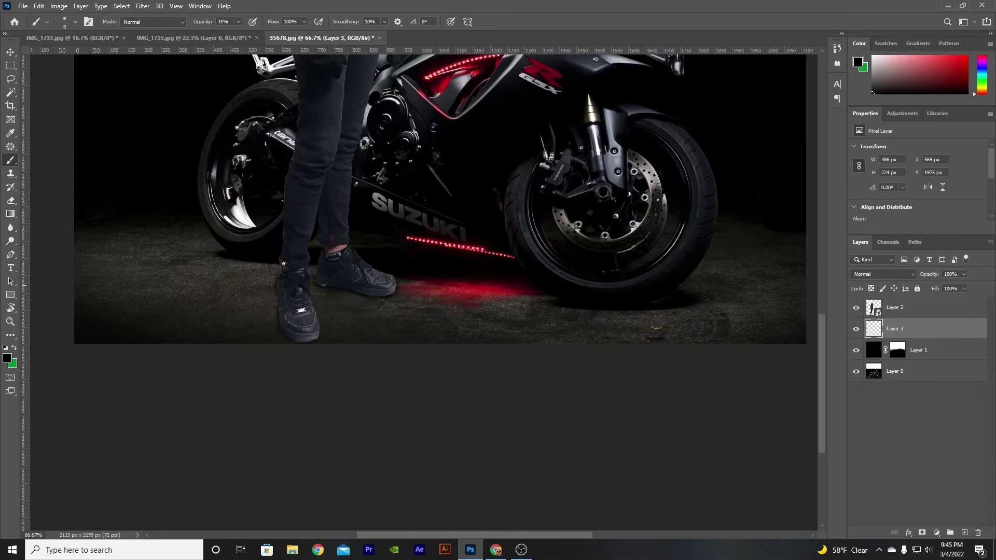
{"action": "key", "text": "bracketright"}
{"action": "key", "text": "bracketright"}
{"action": "key", "text": "bracketright"}
{"action": "key", "text": "bracketright"}
{"action": "key", "text": "bracketright"}
{"action": "key", "text": "ctrl+0"}
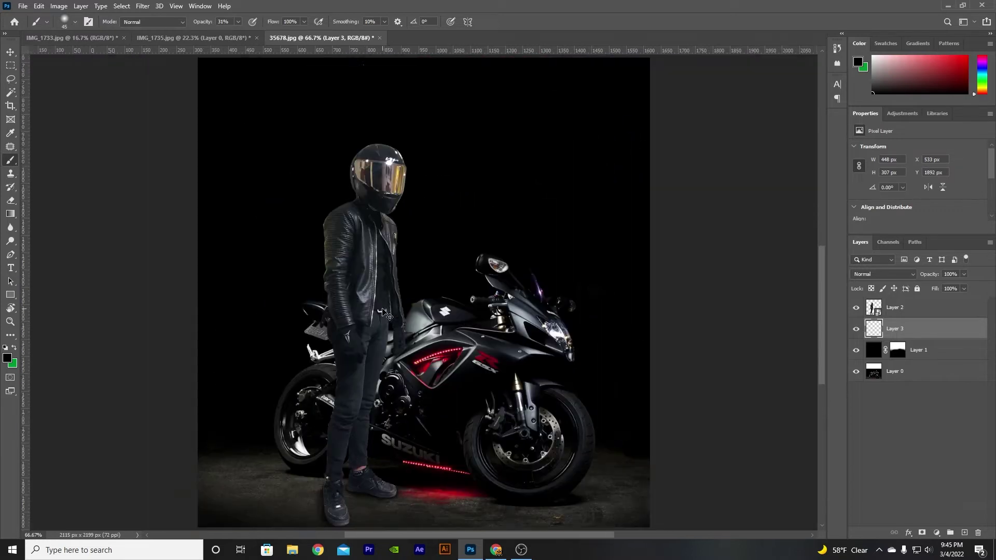
Step: Add an Exposure adjustment above the rider, set the exposure to -1.56 and clip it to the rider layer
{"action": "left_click", "coordinate": [913, 425]}
{"action": "left_click", "coordinate": [936, 533]}
{"action": "left_click", "coordinate": [370, 247]}
{"action": "left_click", "coordinate": [936, 532]}
{"action": "left_click", "coordinate": [933, 414]}
{"action": "mouse_move", "coordinate": [919, 176]}
{"action": "left_mouse_down"}
{"action": "mouse_move", "coordinate": [889, 175]}
{"action": "mouse_move", "coordinate": [927, 175]}
{"action": "mouse_move", "coordinate": [905, 174]}
{"action": "left_mouse_up"}
{"action": "key", "text": "ctrl+alt+g"}
Step: Paint the Exposure mask black at 31% opacity over the rider's helmet, sleeve and front shoe
{"action": "left_click", "coordinate": [903, 303]}
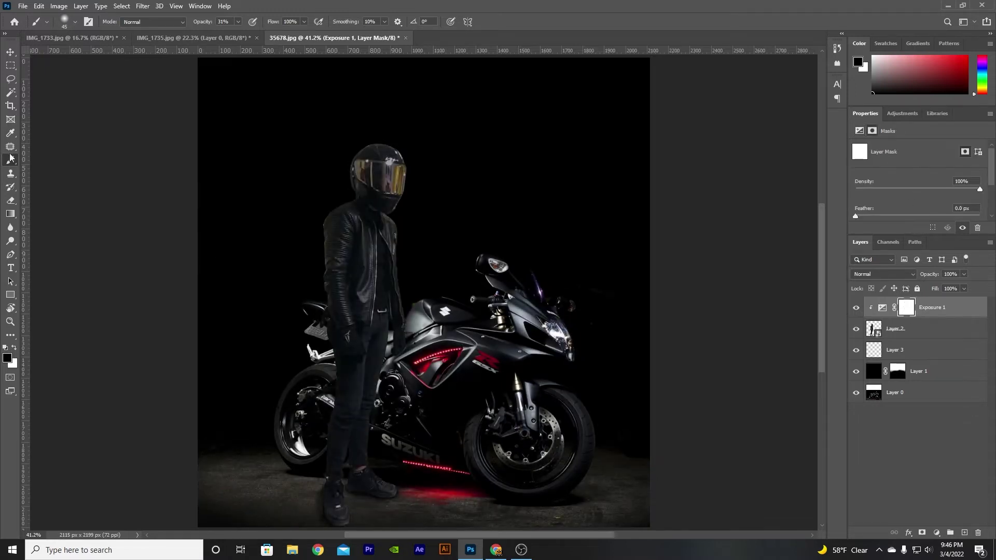
{"action": "key", "text": "bracketleft"}
{"action": "key", "text": "bracketleft"}
{"action": "key", "text": "bracketleft"}
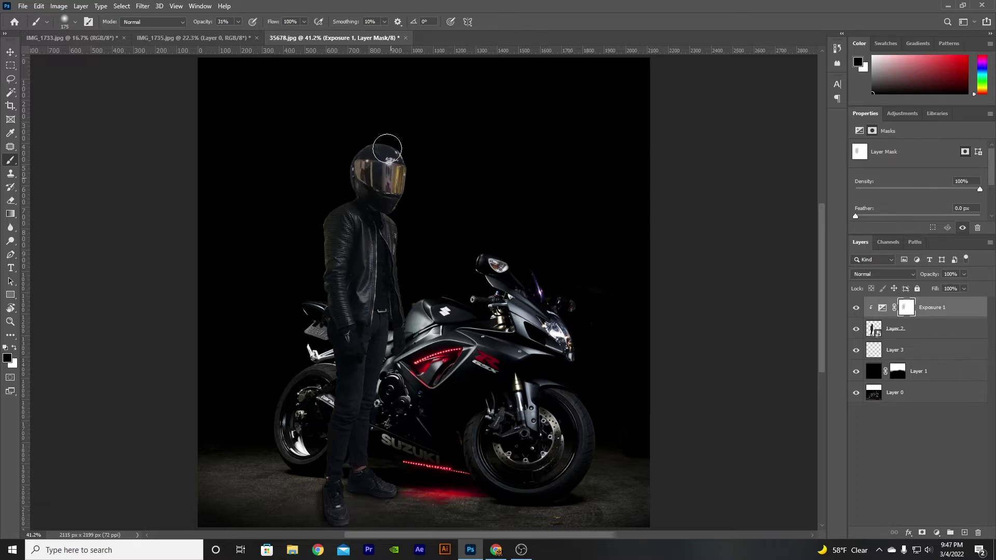
{"action": "left_click_drag", "start_coordinate": [324, 488], "coordinate": [334, 513]}
{"action": "key", "text": "ctrl+1"}
Step: Paint the Exposure mask black along the rider's back edge with a smaller brush at 70% opacity
{"action": "left_click_drag", "start_coordinate": [315, 63], "coordinate": [355, 288]}
{"action": "key", "text": "bracketleft"}
{"action": "key", "text": "bracketleft"}
{"action": "key", "text": "bracketleft"}
{"action": "key", "text": "bracketleft"}
{"action": "key", "text": "bracketleft"}
{"action": "key", "text": "bracketleft"}
{"action": "left_click_drag", "start_coordinate": [325, 174], "coordinate": [311, 186]}
Step: Paint the Exposure mask white at 100% opacity over the rider's lower legs and shoes
{"action": "scroll", "coordinate": [253, 319], "scroll_direction": "down", "scroll_amount": 5}
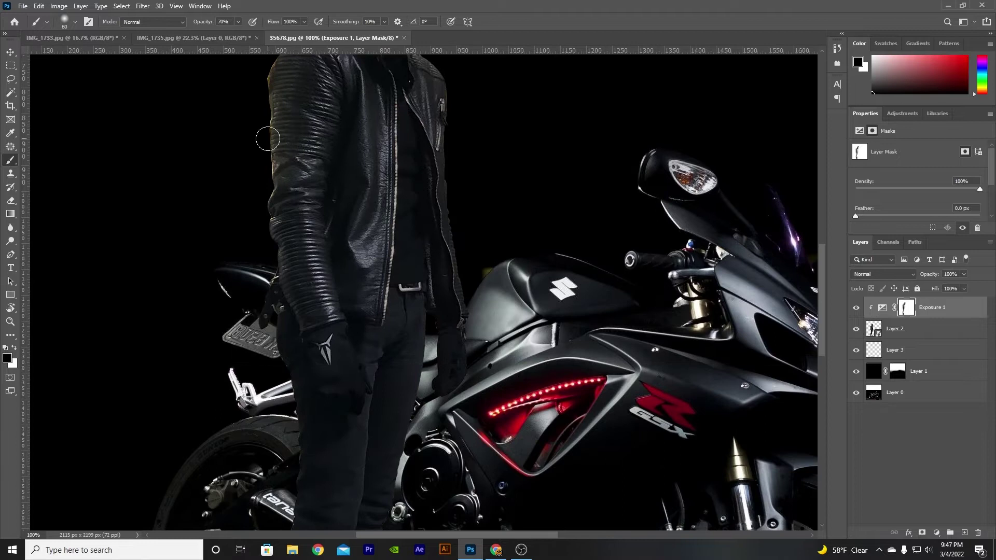
{"action": "scroll", "coordinate": [303, 459], "scroll_direction": "down", "scroll_amount": 5}
{"action": "key", "text": "x"}
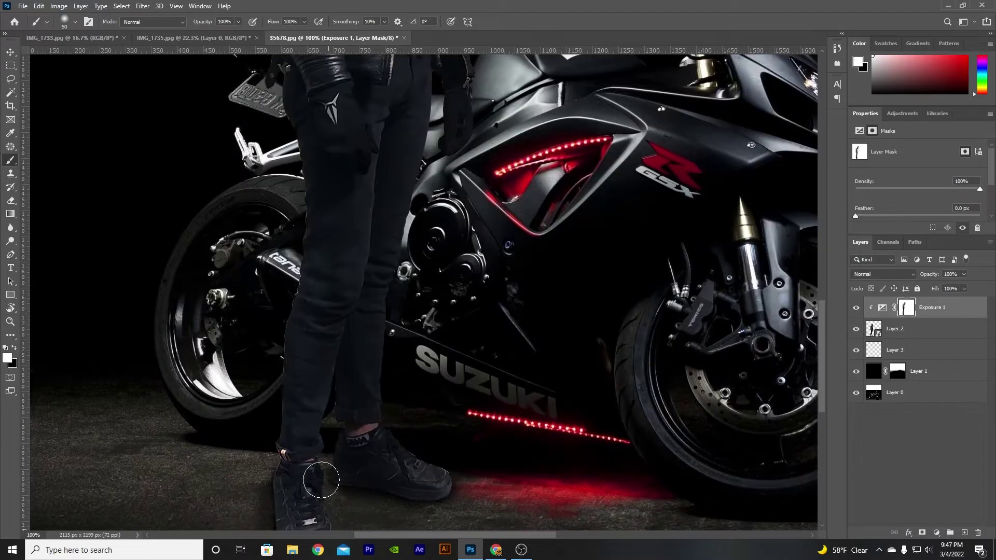
{"action": "scroll", "coordinate": [402, 391], "scroll_direction": "up", "scroll_amount": 10}
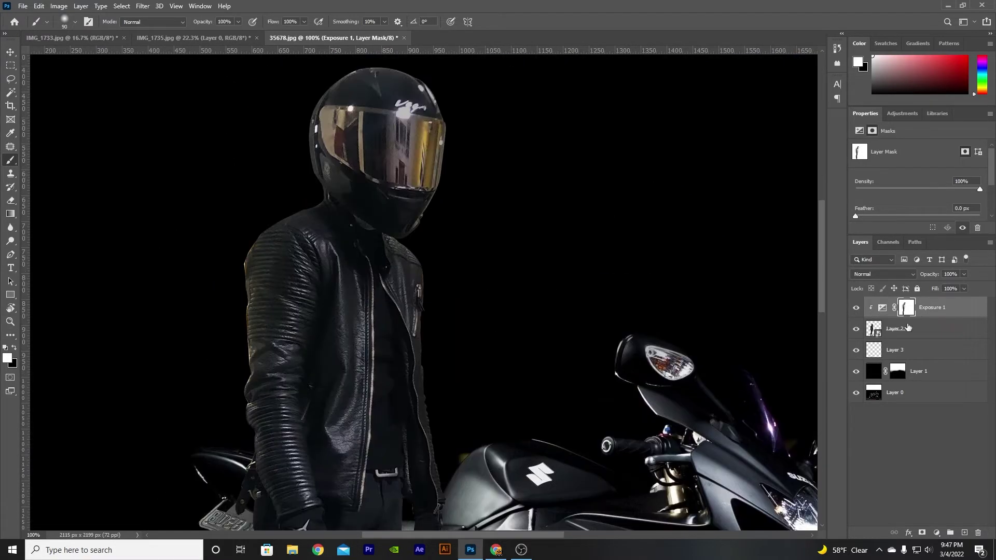
Step: Lower the Exposure adjustment much further and touch up its mask in white on the rider's motorcycle-facing side
{"action": "left_click", "coordinate": [882, 309]}
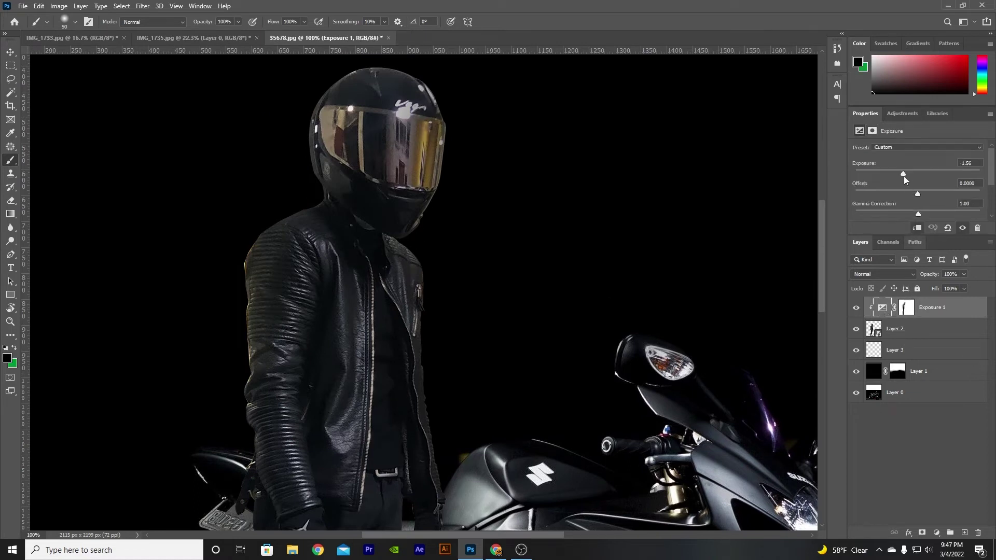
{"action": "left_click_drag", "start_coordinate": [903, 174], "coordinate": [873, 174]}
{"action": "left_click", "coordinate": [904, 309]}
{"action": "mouse_move", "coordinate": [371, 290]}
{"action": "left_mouse_down"}
{"action": "mouse_move", "coordinate": [415, 299]}
{"action": "mouse_move", "coordinate": [493, 395]}
{"action": "left_mouse_up"}
{"action": "mouse_move", "coordinate": [501, 189]}
{"action": "left_mouse_down"}
{"action": "mouse_move", "coordinate": [525, 215]}
{"action": "mouse_move", "coordinate": [487, 189]}
{"action": "left_mouse_up"}
{"action": "key", "text": "ctrl+minus"}
{"action": "key", "text": "ctrl+minus"}
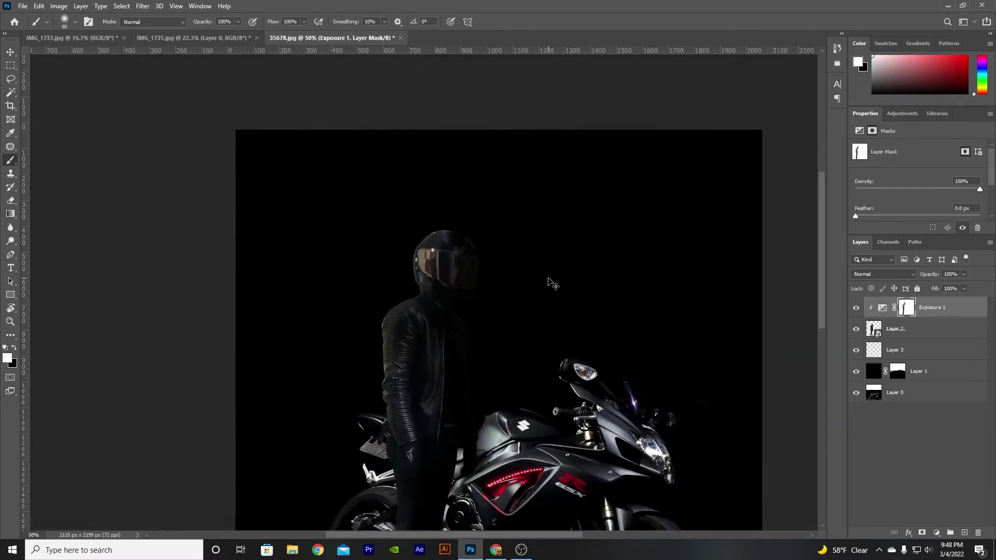
Step: Paint the Exposure mask black over the helmet with a large soft brush at 100% opacity
{"action": "key", "text": "ctrl+plus"}
{"action": "key", "text": "ctrl+plus"}
{"action": "left_click_drag", "start_coordinate": [535, 289], "coordinate": [580, 460]}
{"action": "key", "text": "bracketright"}
{"action": "key", "text": "bracketright"}
{"action": "key", "text": "bracketright"}
{"action": "key", "text": "bracketright"}
{"action": "key", "text": "bracketright"}
{"action": "key", "text": "bracketright"}
{"action": "key", "text": "bracketright"}
{"action": "key", "text": "bracketright"}
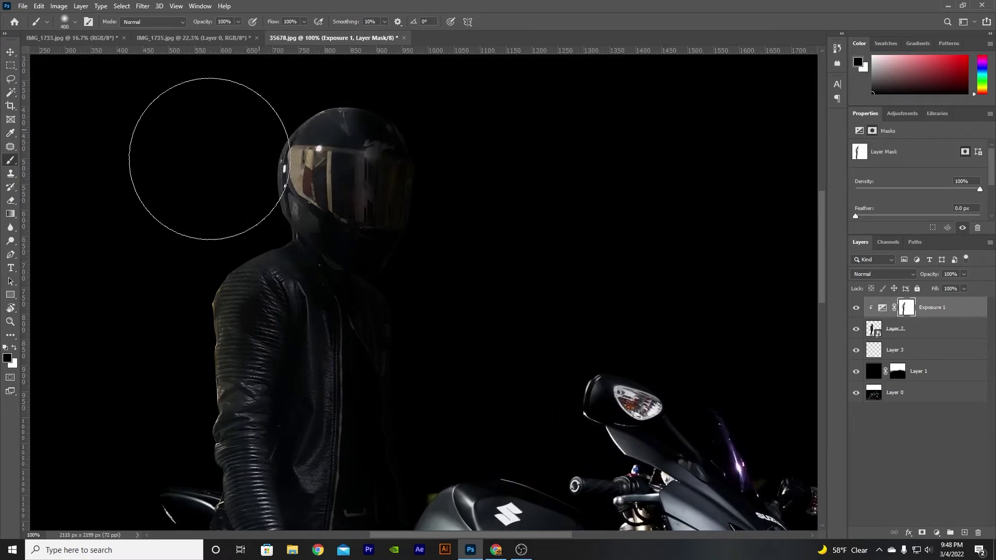
{"action": "key", "text": "bracketleft"}
{"action": "key", "text": "bracketleft"}
{"action": "key", "text": "bracketleft"}
{"action": "key", "text": "bracketleft"}
{"action": "left_click", "coordinate": [369, 143]}
Step: Paint the Exposure mask black over the jacket's shoulder, back and sleeve with a large soft brush
{"action": "key", "text": "bracketright"}
{"action": "key", "text": "bracketright"}
{"action": "left_click_drag", "start_coordinate": [221, 363], "coordinate": [353, 218]}
{"action": "key", "text": "bracketright"}
{"action": "key", "text": "bracketright"}
{"action": "key", "text": "bracketright"}
{"action": "key", "text": "bracketleft"}
{"action": "key", "text": "bracketleft"}
{"action": "key", "text": "bracketleft"}
{"action": "left_click_drag", "start_coordinate": [292, 331], "coordinate": [227, 416]}
{"action": "left_click_drag", "start_coordinate": [223, 414], "coordinate": [265, 160]}
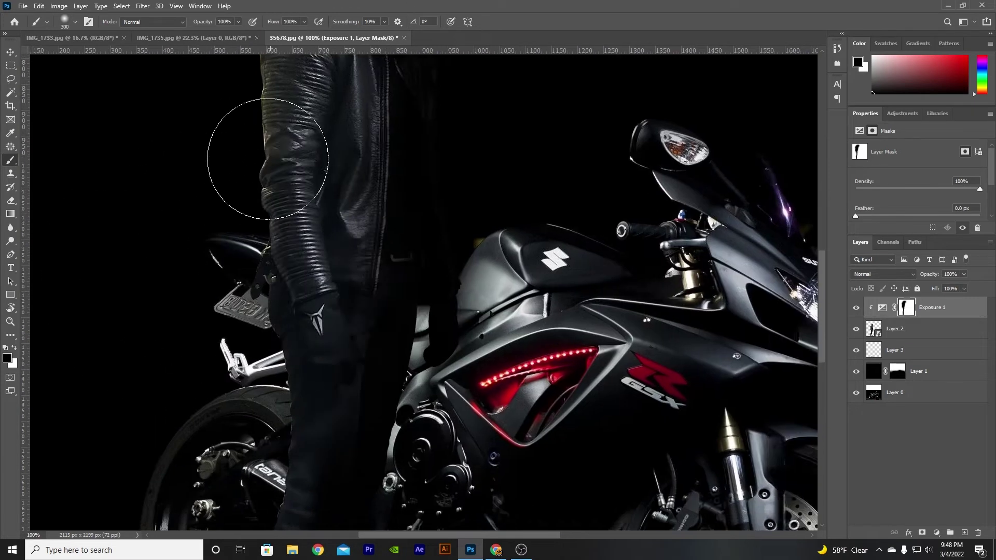
Step: Paint the Exposure mask black down the front trouser leg to the front shoe with a 300 px brush
{"action": "left_click_drag", "start_coordinate": [233, 370], "coordinate": [285, 160]}
{"action": "left_click_drag", "start_coordinate": [284, 172], "coordinate": [274, 389]}
{"action": "mouse_move", "coordinate": [280, 482]}
{"action": "left_mouse_down"}
{"action": "mouse_move", "coordinate": [285, 164]}
{"action": "mouse_move", "coordinate": [280, 288]}
{"action": "left_mouse_up"}
Step: Paint the Exposure mask white over the rider's rear leg and motorcycle-facing side to darken them
{"action": "key", "text": "x"}
{"action": "left_click_drag", "start_coordinate": [410, 228], "coordinate": [434, 282]}
{"action": "scroll", "coordinate": [433, 282], "scroll_direction": "up", "scroll_amount": 5}
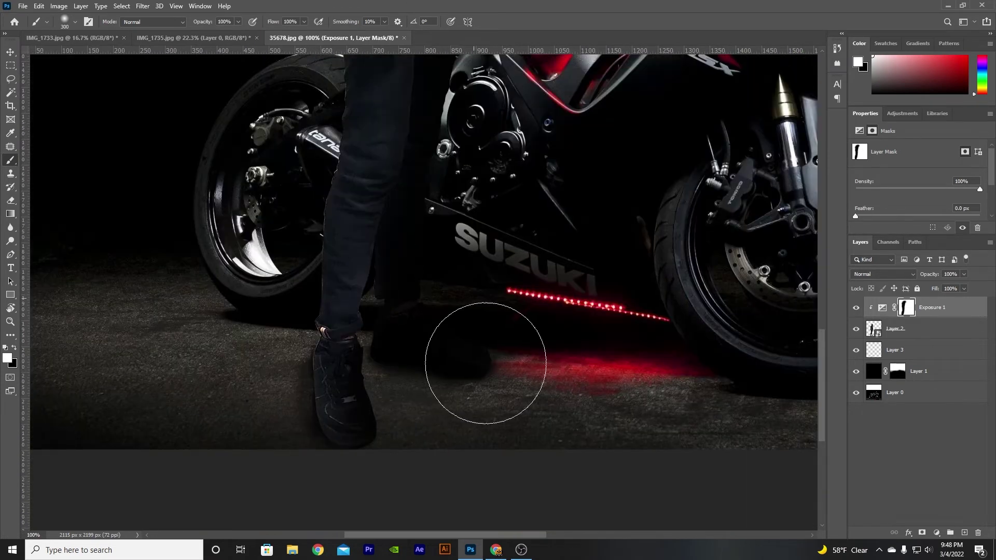
Step: Paint the Exposure mask black around the rear trouser leg's hem and ankle with a 30 px brush
{"action": "key", "text": "bracketleft"}
{"action": "key", "text": "bracketleft"}
{"action": "key", "text": "bracketleft"}
{"action": "key", "text": "bracketleft"}
{"action": "key", "text": "bracketleft"}
{"action": "key", "text": "bracketleft"}
{"action": "key", "text": "bracketleft"}
{"action": "key", "text": "bracketleft"}
{"action": "key", "text": "bracketleft"}
{"action": "key", "text": "x"}
{"action": "left_click_drag", "start_coordinate": [385, 314], "coordinate": [379, 307]}
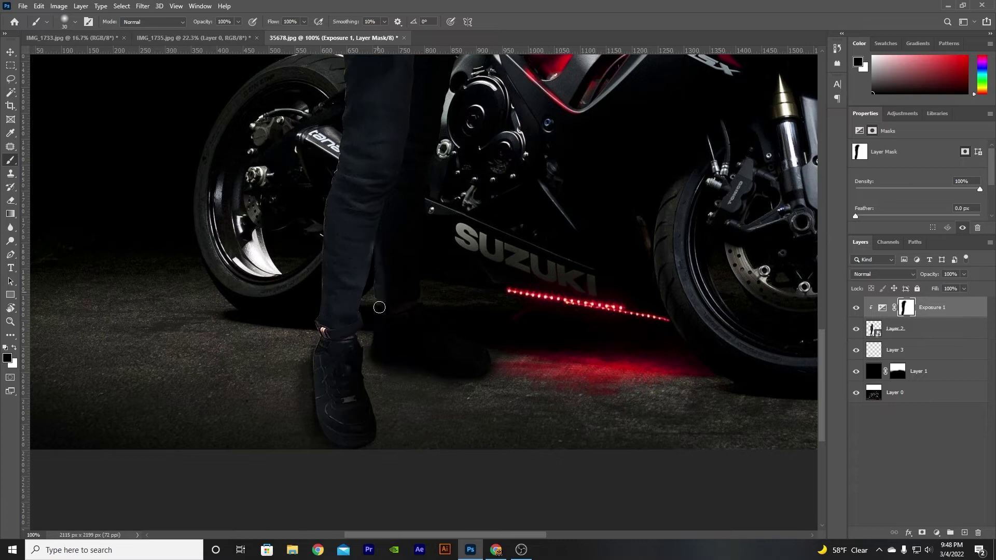
{"action": "scroll", "coordinate": [382, 328], "scroll_direction": "up", "scroll_amount": 3}
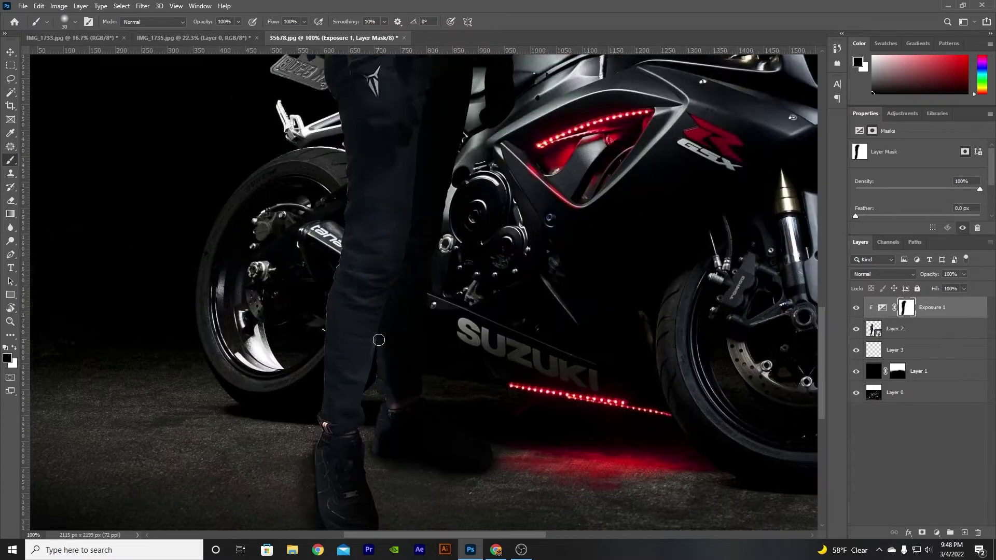
Step: Paint the Exposure mask white along the front trouser leg's outer edge with a 60 px brush at 49% opacity
{"action": "key", "text": "x"}
{"action": "key", "text": "bracketright"}
{"action": "key", "text": "bracketright"}
{"action": "key", "text": "bracketright"}
{"action": "key", "text": "4"}
{"action": "key", "text": "9"}
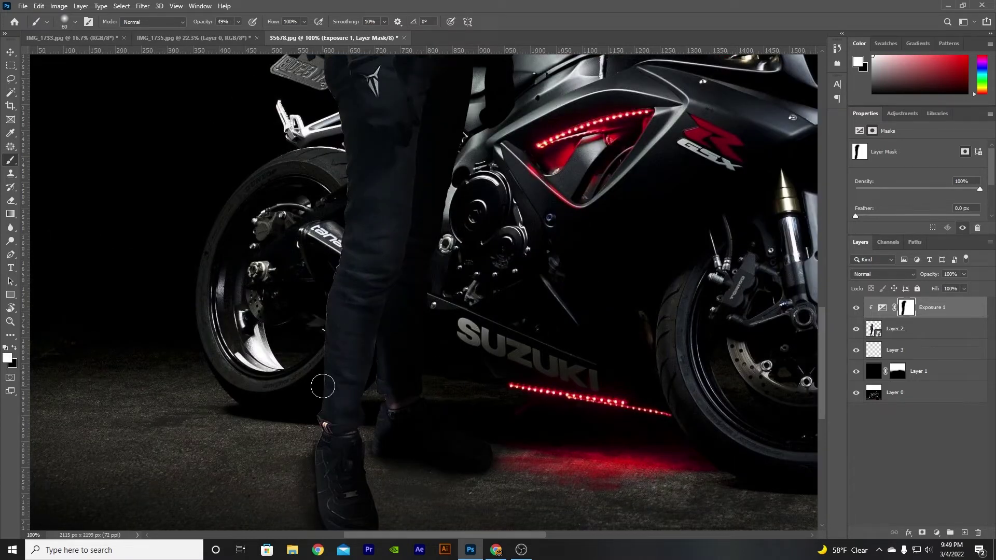
{"action": "scroll", "coordinate": [437, 280], "scroll_direction": "up", "scroll_amount": 3}
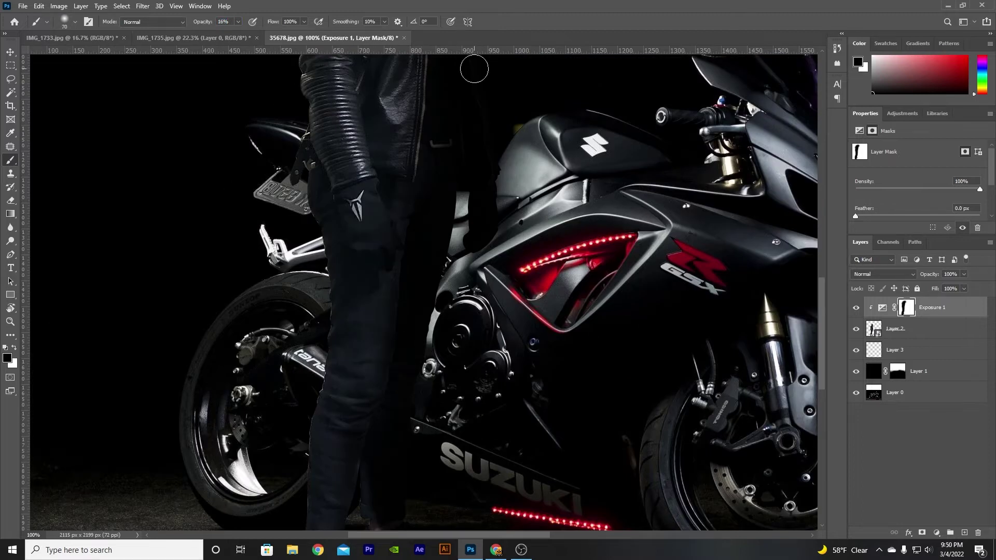
Step: Touch up the Exposure mask around the helmet's chin and jacket front with a soft 100 px brush at 16% opacity
{"action": "scroll", "coordinate": [445, 211], "scroll_direction": "up", "scroll_amount": 9}
{"action": "key", "text": "bracketright"}
{"action": "key", "text": "bracketright"}
{"action": "key", "text": "bracketright"}
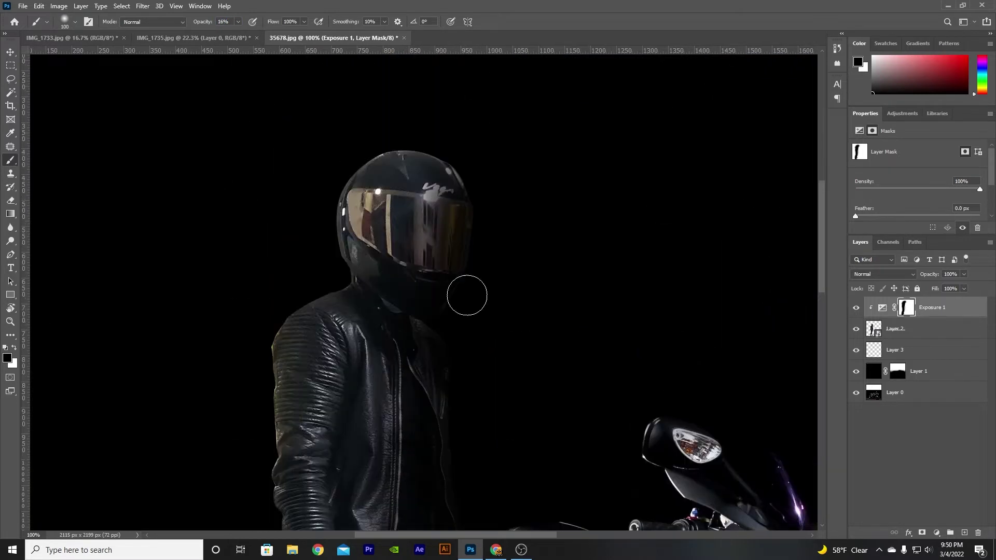
{"action": "key", "text": "x"}
{"action": "scroll", "coordinate": [410, 264], "scroll_direction": "down", "scroll_amount": 3}
{"action": "left_click_drag", "start_coordinate": [386, 349], "coordinate": [387, 189]}
Step: Set the brush to 90 px and 40% opacity and try a white stroke on the Exposure mask along the inner sleeve
{"action": "key", "text": "bracketleft"}
{"action": "left_click_drag", "start_coordinate": [204, 22], "coordinate": [223, 22]}
{"action": "left_click_drag", "start_coordinate": [306, 145], "coordinate": [312, 233]}
{"action": "key", "text": "ctrl+z"}
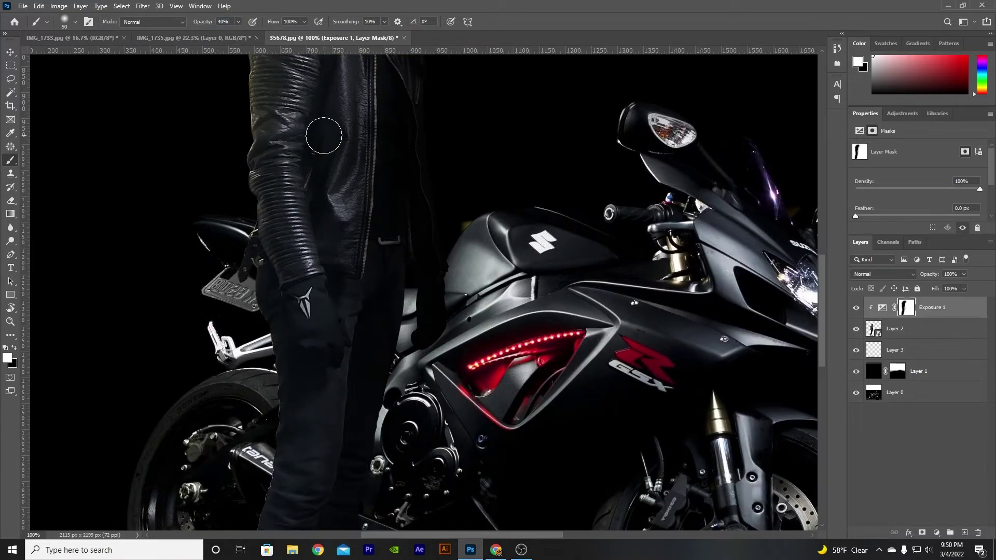
Step: Paint the Exposure mask black down the jacket's front and zipper with a 100 px brush at 40% opacity
{"action": "scroll", "coordinate": [324, 136], "scroll_direction": "up", "scroll_amount": 4}
{"action": "key", "text": "bracketleft"}
{"action": "key", "text": "bracketleft"}
{"action": "key", "text": "bracketleft"}
{"action": "key", "text": "bracketleft"}
{"action": "key", "text": "bracketright"}
{"action": "key", "text": "bracketright"}
{"action": "key", "text": "bracketright"}
{"action": "key", "text": "bracketright"}
{"action": "key", "text": "bracketright"}
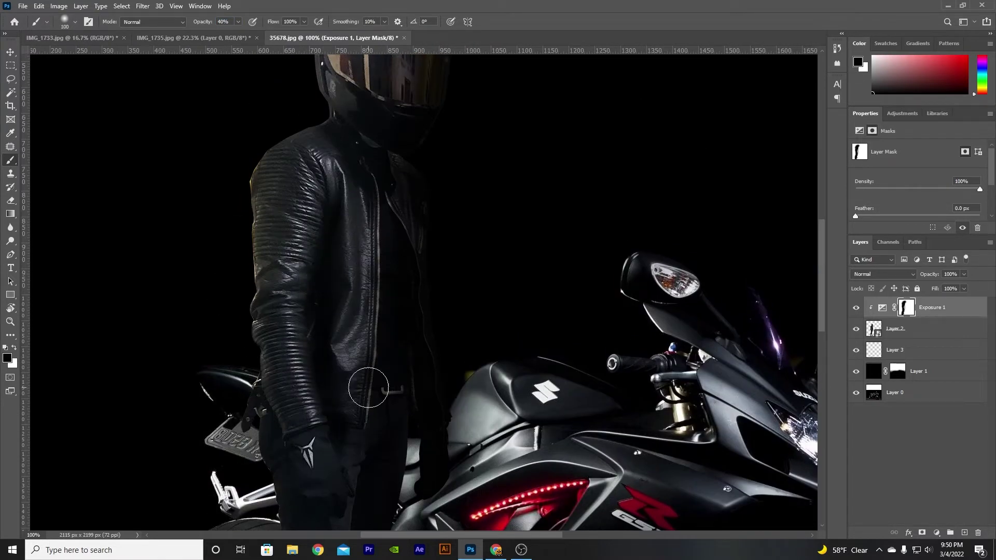
{"action": "mouse_move", "coordinate": [401, 475]}
{"action": "left_mouse_down"}
{"action": "mouse_move", "coordinate": [358, 234]}
{"action": "mouse_move", "coordinate": [414, 285]}
{"action": "left_mouse_up"}
Step: Refine the Exposure mask around the rear arm, glove and lower trouser legs with a 30 px brush at 40% opacity
{"action": "key", "text": "ctrl+plus"}
{"action": "key", "text": "x"}
{"action": "key", "text": "bracketleft"}
{"action": "key", "text": "bracketleft"}
{"action": "key", "text": "bracketleft"}
{"action": "key", "text": "bracketleft"}
{"action": "key", "text": "bracketleft"}
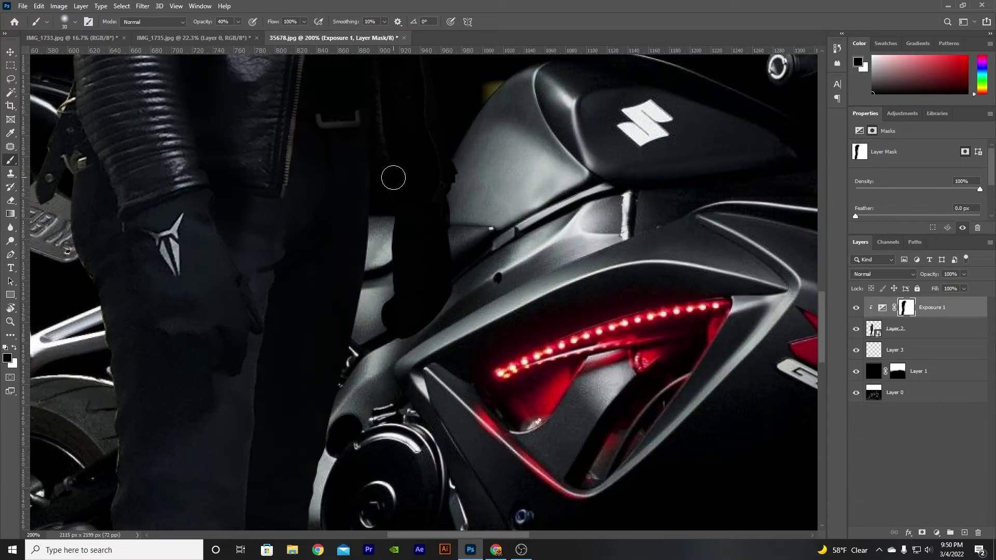
{"action": "scroll", "coordinate": [394, 248], "scroll_direction": "down", "scroll_amount": 10}
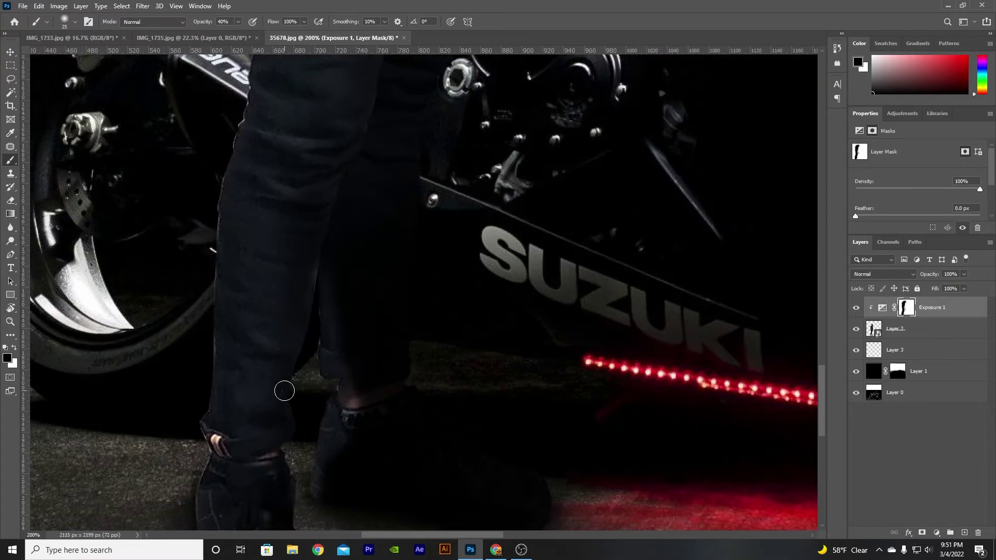
Step: Add a layer mask to the rider's Layer 2 that follows his outline
{"action": "key", "text": "ctrl+0"}
{"action": "key", "text": "ctrl+1"}
{"action": "left_click_drag", "start_coordinate": [233, 394], "coordinate": [604, 495]}
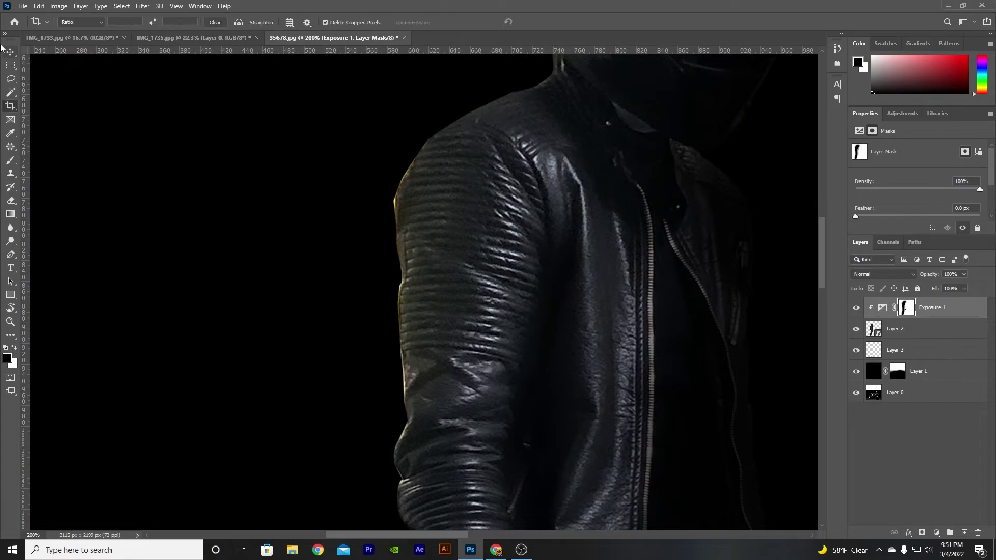
{"action": "left_click", "coordinate": [10, 51]}
{"action": "left_click", "coordinate": [926, 330]}
{"action": "left_click", "coordinate": [922, 533]}
{"action": "key", "text": "b"}
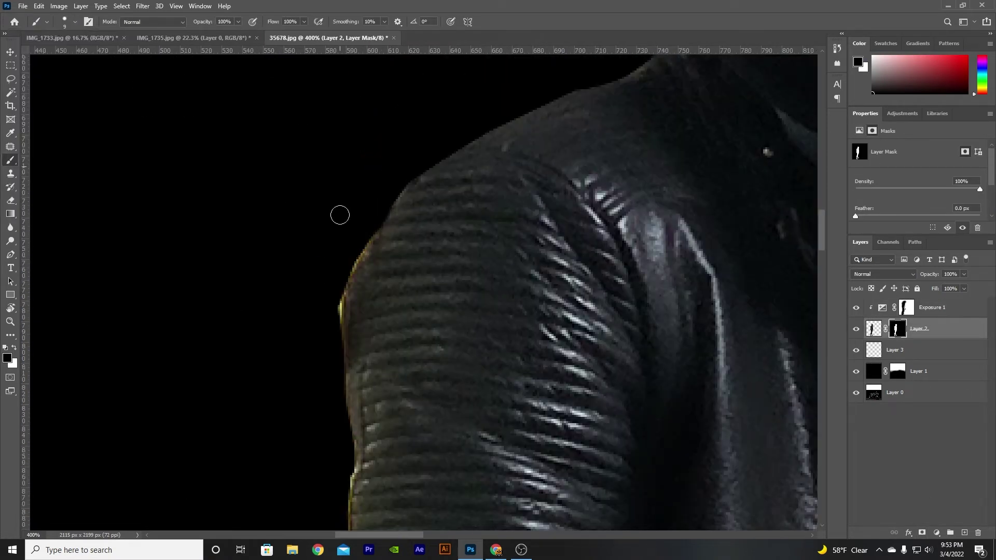
Step: Mask out the yellowish fringe along the jacket's shoulder and outer sleeve with a hard 9 px black brush
{"action": "left_click_drag", "start_coordinate": [367, 218], "coordinate": [347, 116]}
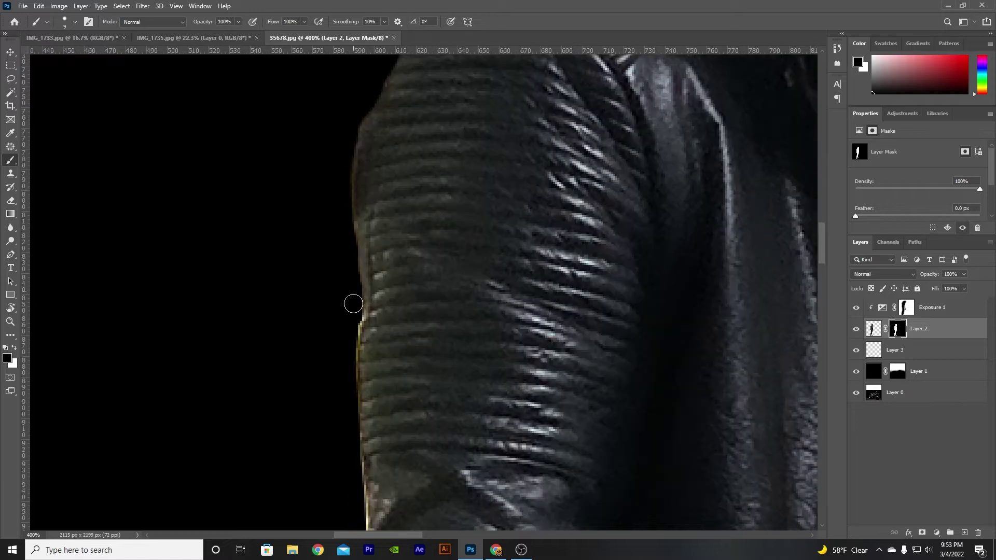
{"action": "mouse_move", "coordinate": [351, 377]}
{"action": "left_mouse_down"}
{"action": "mouse_move", "coordinate": [350, 238]}
{"action": "mouse_move", "coordinate": [367, 379]}
{"action": "mouse_move", "coordinate": [362, 246]}
{"action": "left_mouse_up"}
{"action": "mouse_move", "coordinate": [380, 209]}
{"action": "left_mouse_down"}
{"action": "mouse_move", "coordinate": [380, 282]}
{"action": "mouse_move", "coordinate": [394, 150]}
{"action": "mouse_move", "coordinate": [378, 228]}
{"action": "left_mouse_up"}
{"action": "key", "text": "ctrl+z"}
{"action": "key", "text": "ctrl+0"}
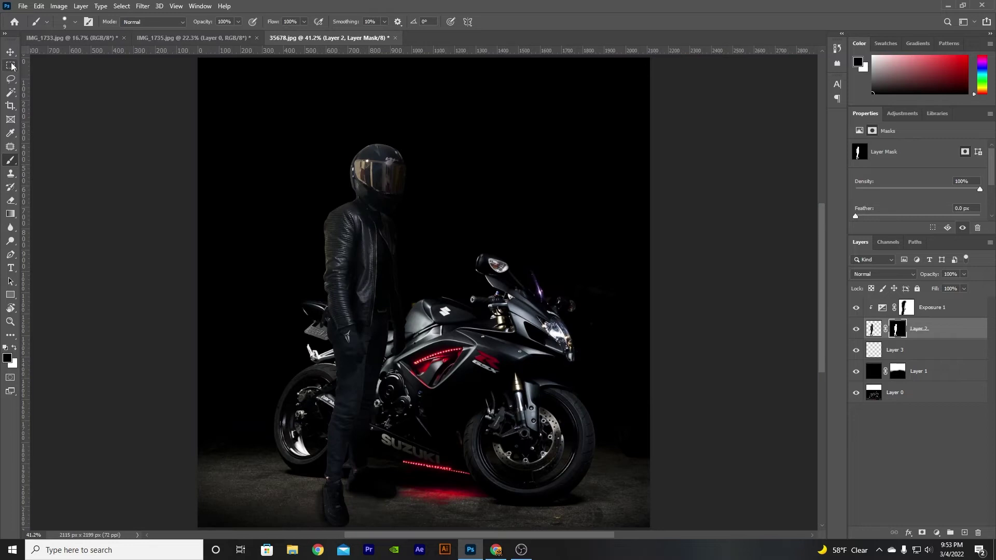
Step: Return to the Exposure mask with a soft 90 px white brush at 44% opacity
{"action": "key", "text": "v"}
{"action": "left_click", "coordinate": [356, 254]}
{"action": "left_click", "coordinate": [10, 160]}
{"action": "left_click", "coordinate": [75, 21]}
{"action": "left_click_drag", "start_coordinate": [201, 23], "coordinate": [169, 25]}
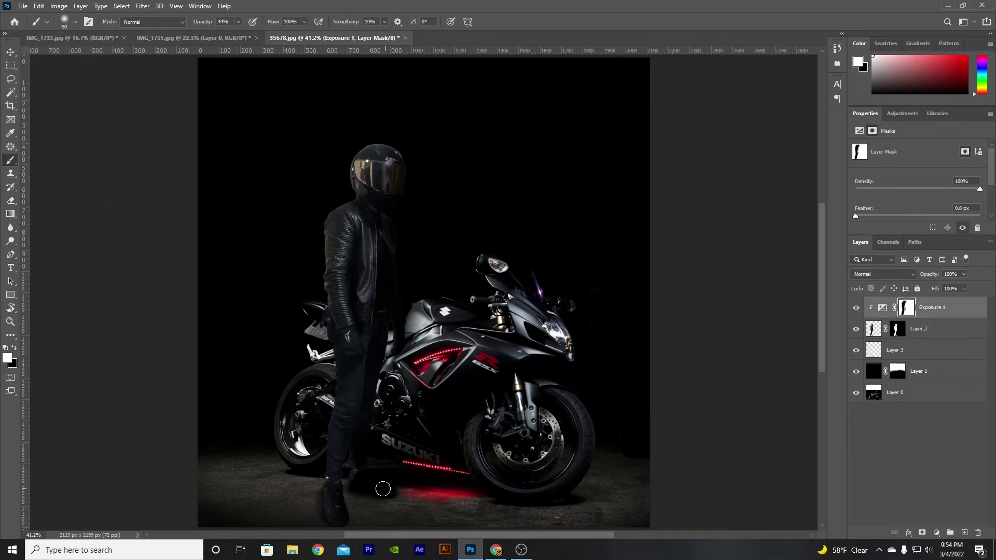
{"action": "key", "text": "s"}
{"action": "key", "text": "ctrl+1"}
{"action": "scroll", "coordinate": [482, 213], "scroll_direction": "down", "scroll_amount": 8}
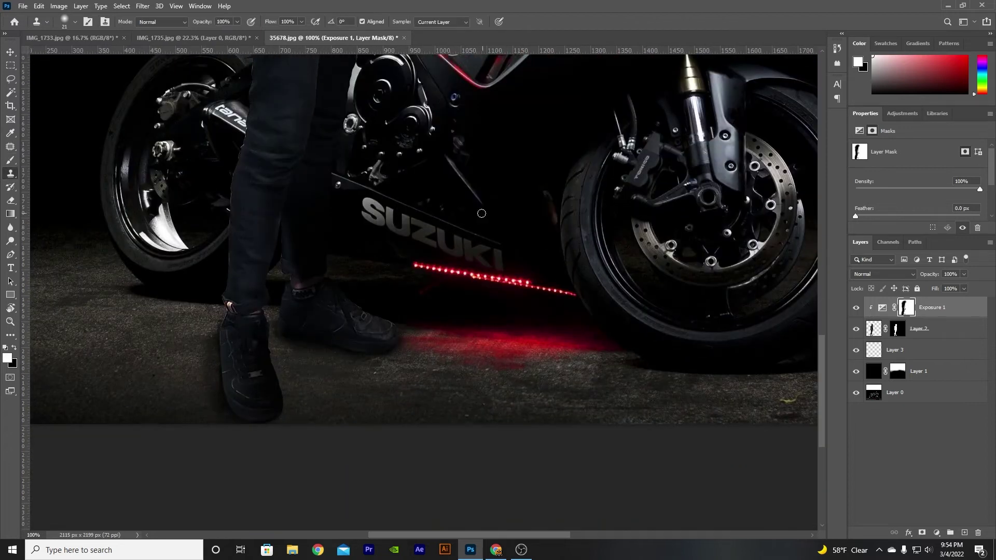
{"action": "key", "text": "b"}
{"action": "key", "text": "ctrl+0"}
{"action": "scroll", "coordinate": [420, 166], "scroll_direction": "up", "scroll_amount": 5}
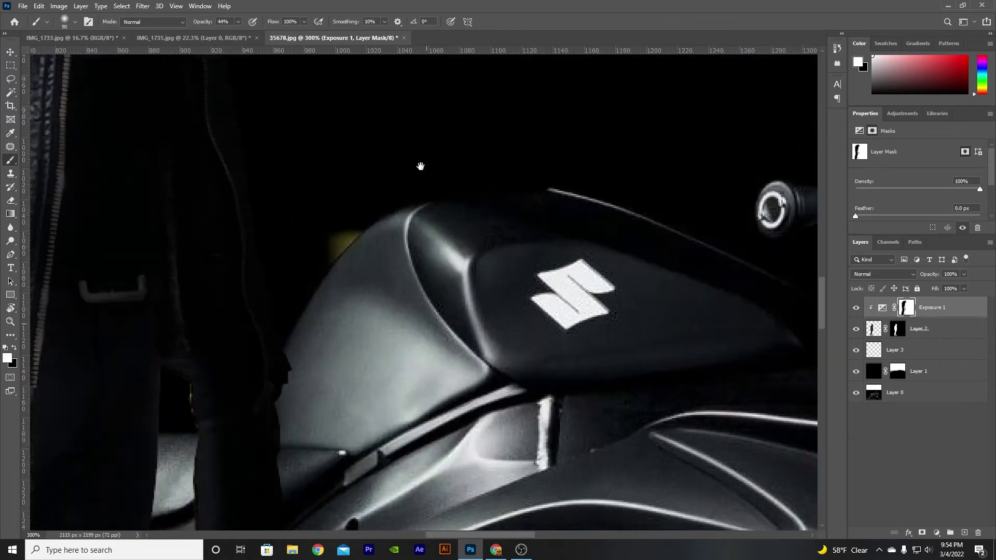
{"action": "scroll", "coordinate": [421, 166], "scroll_direction": "down", "scroll_amount": 5}
{"action": "key", "text": "v"}
{"action": "left_click", "coordinate": [920, 418]}
{"action": "left_click", "coordinate": [937, 532]}
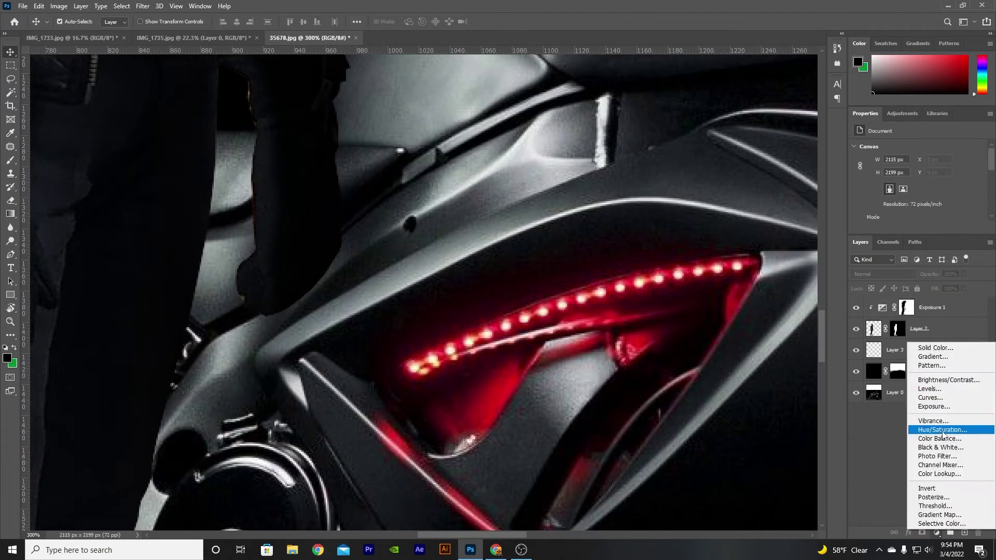
{"action": "left_click", "coordinate": [515, 304]}
Step: Create a new layer above the Exposure adjustment and choose a dark red foreground colour based on the red ground glow
{"action": "key", "text": "ctrl+0"}
{"action": "key", "text": "ctrl+shift+n"}
{"action": "key", "text": "Return"}
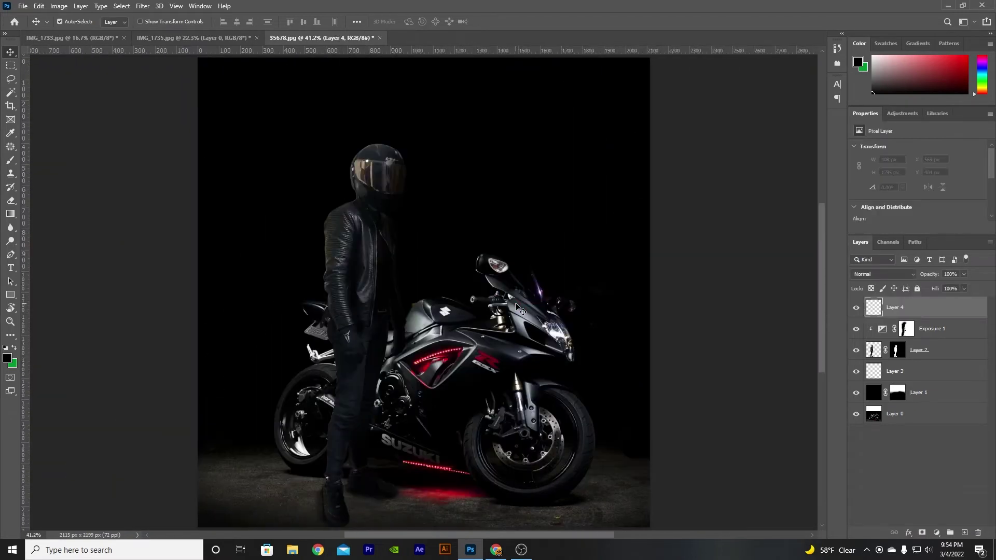
{"action": "left_click", "coordinate": [15, 347]}
{"action": "left_click", "coordinate": [7, 358]}
{"action": "left_click", "coordinate": [445, 493]}
{"action": "left_click", "coordinate": [900, 73]}
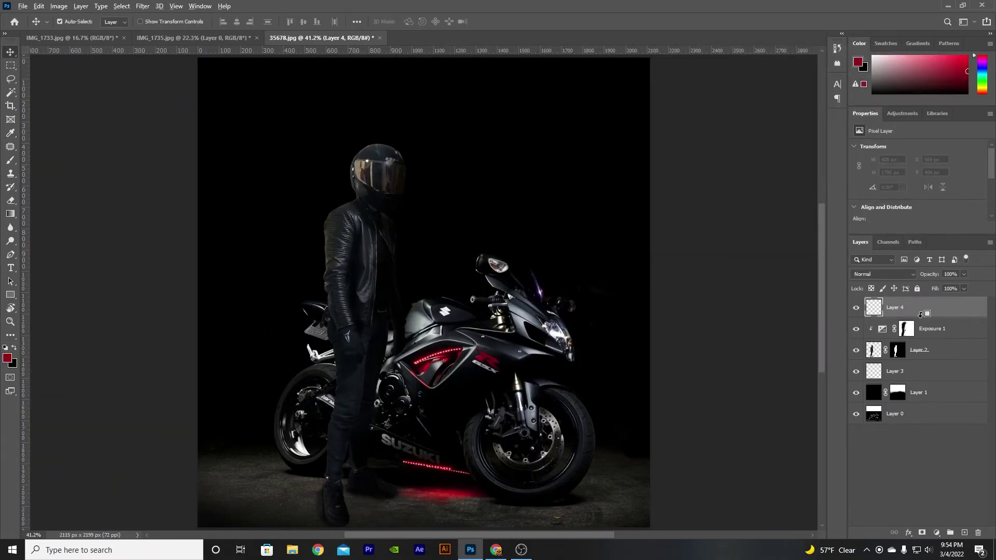
Step: Fill the new layer with the dark red, clipped to the rider, and set its blend mode to Overlay
{"action": "key", "text": "alt+BackSpace"}
{"action": "left_click", "coordinate": [881, 273]}
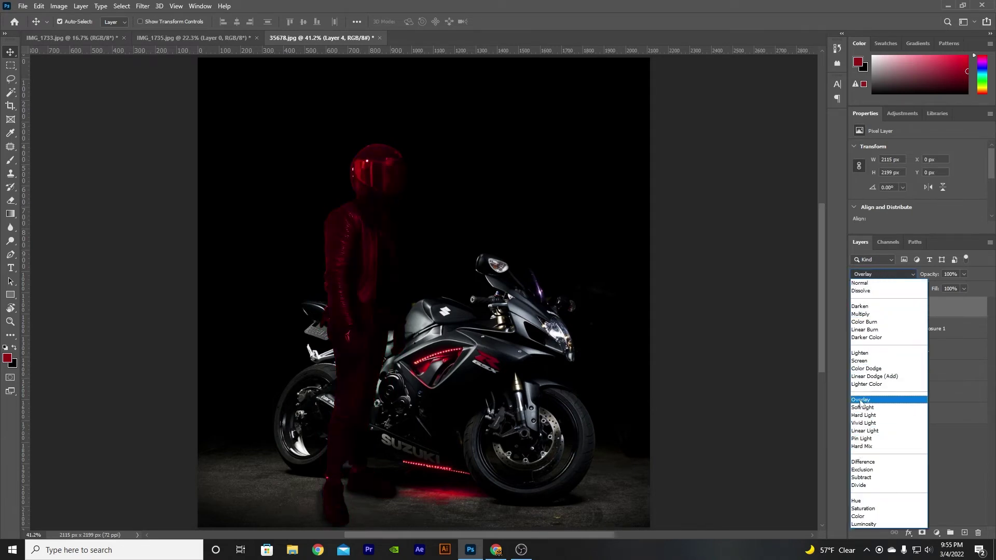
{"action": "left_click", "coordinate": [860, 400]}
Step: Add a mask to the red layer and paint it black over the whole rider with a 1300 px soft brush
{"action": "left_click", "coordinate": [922, 533]}
{"action": "left_click", "coordinate": [11, 160]}
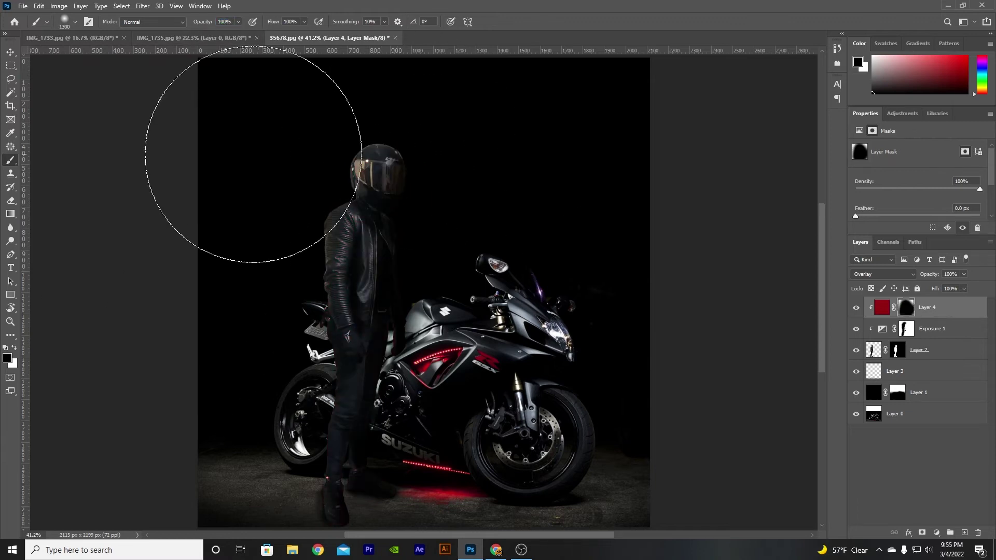
{"action": "key", "text": "x"}
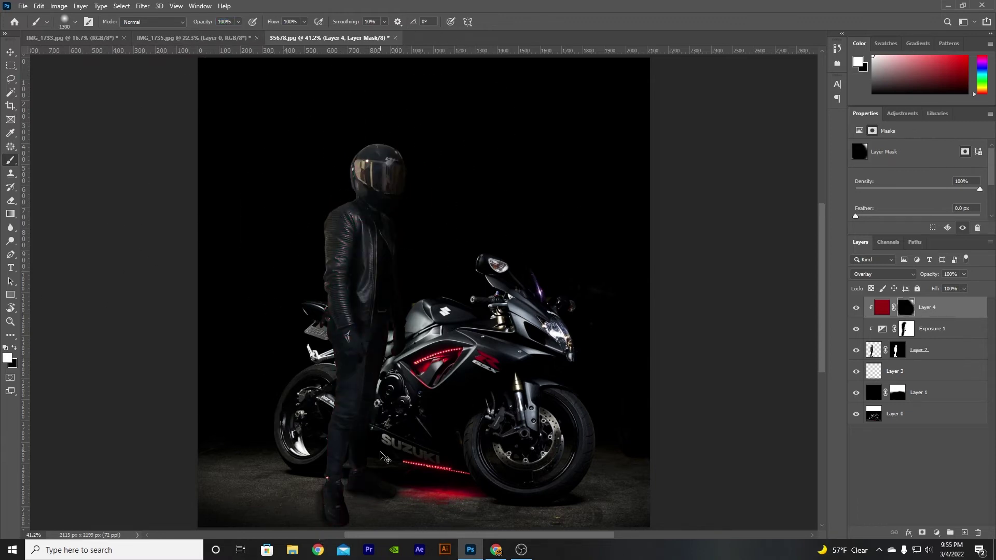
Step: Paint the red layer's mask white over the toe of the rear shoe with a 60 px brush
{"action": "scroll", "coordinate": [390, 392], "scroll_direction": "up", "scroll_amount": 6}
{"action": "scroll", "coordinate": [448, 141], "scroll_direction": "down", "scroll_amount": 3}
{"action": "key", "text": "bracketleft"}
{"action": "key", "text": "bracketleft"}
{"action": "key", "text": "bracketleft"}
{"action": "key", "text": "bracketleft"}
{"action": "key", "text": "bracketleft"}
{"action": "key", "text": "bracketleft"}
{"action": "key", "text": "bracketleft"}
{"action": "key", "text": "bracketleft"}
{"action": "key", "text": "bracketleft"}
{"action": "key", "text": "bracketleft"}
{"action": "key", "text": "bracketleft"}
{"action": "key", "text": "bracketleft"}
{"action": "key", "text": "bracketleft"}
{"action": "key", "text": "bracketleft"}
{"action": "key", "text": "bracketleft"}
{"action": "key", "text": "bracketleft"}
{"action": "key", "text": "bracketleft"}
{"action": "key", "text": "bracketleft"}
{"action": "key", "text": "bracketleft"}
{"action": "key", "text": "bracketleft"}
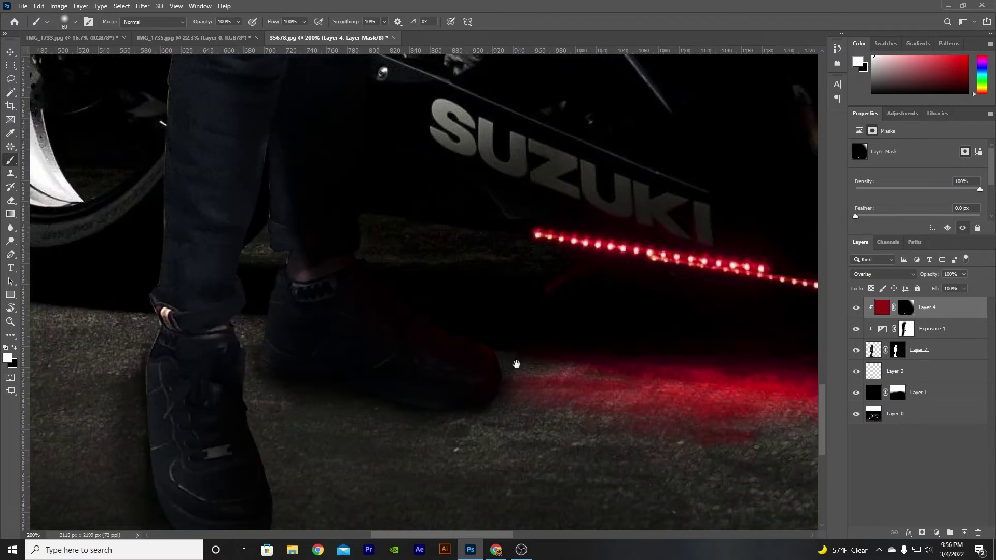
Step: Paint the red layer's mask white along the trouser legs' inner and motorcycle-facing edges with a small soft brush
{"action": "left_click_drag", "start_coordinate": [516, 365], "coordinate": [556, 464]}
{"action": "key", "text": "bracketleft"}
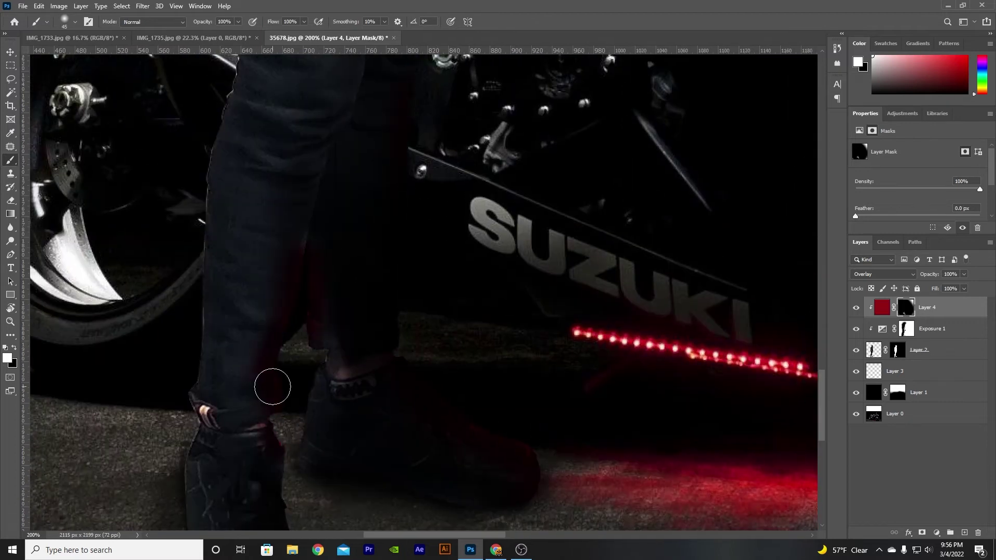
{"action": "left_click_drag", "start_coordinate": [306, 232], "coordinate": [315, 177]}
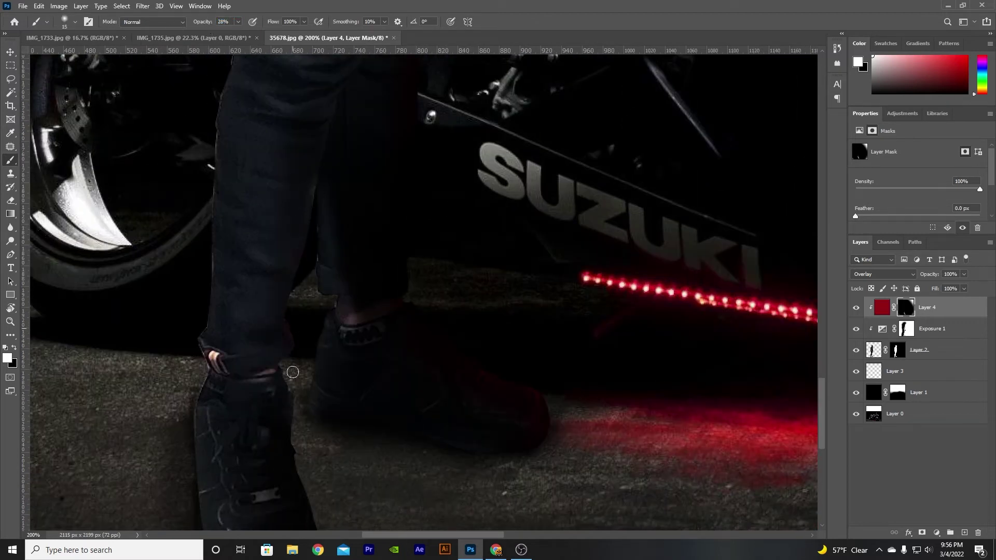
{"action": "key", "text": "bracketright"}
{"action": "key", "text": "bracketright"}
{"action": "key", "text": "bracketright"}
{"action": "scroll", "coordinate": [300, 268], "scroll_direction": "down", "scroll_amount": 3}
{"action": "scroll", "coordinate": [523, 334], "scroll_direction": "right", "scroll_amount": 3}
{"action": "scroll", "coordinate": [487, 316], "scroll_direction": "up", "scroll_amount": 10}
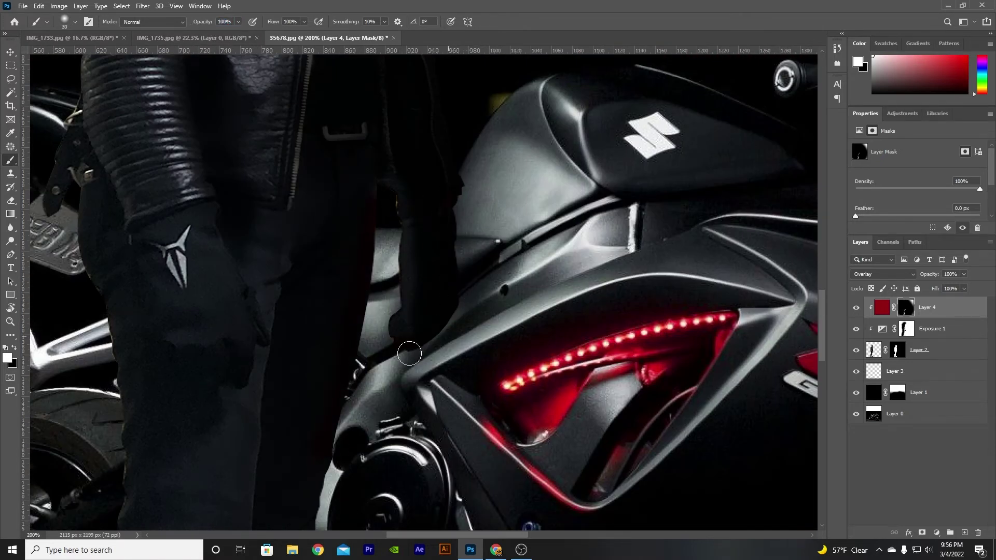
Step: Paint the red layer's mask white along the edges of the rear glove and arm with a small soft brush
{"action": "left_click_drag", "start_coordinate": [410, 353], "coordinate": [475, 177]}
{"action": "key", "text": "bracketleft"}
{"action": "key", "text": "bracketleft"}
{"action": "key", "text": "bracketleft"}
{"action": "key", "text": "ctrl+minus"}
{"action": "key", "text": "ctrl+minus"}
{"action": "key", "text": "ctrl+minus"}
{"action": "key", "text": "ctrl+plus"}
{"action": "key", "text": "ctrl+plus"}
{"action": "left_click_drag", "start_coordinate": [490, 285], "coordinate": [427, 451]}
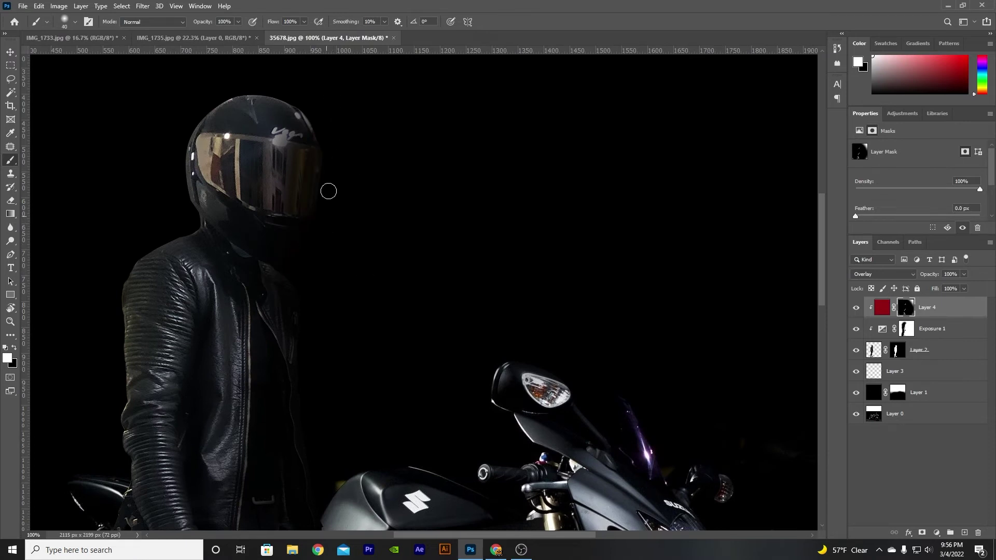
Step: Try different exposure and offset values on the rider's Exposure adjustment
{"action": "left_click", "coordinate": [10, 53]}
{"action": "key", "text": "ctrl+0"}
{"action": "left_click", "coordinate": [882, 329]}
{"action": "left_click_drag", "start_coordinate": [873, 173], "coordinate": [909, 192]}
{"action": "key", "text": "ctrl+z"}
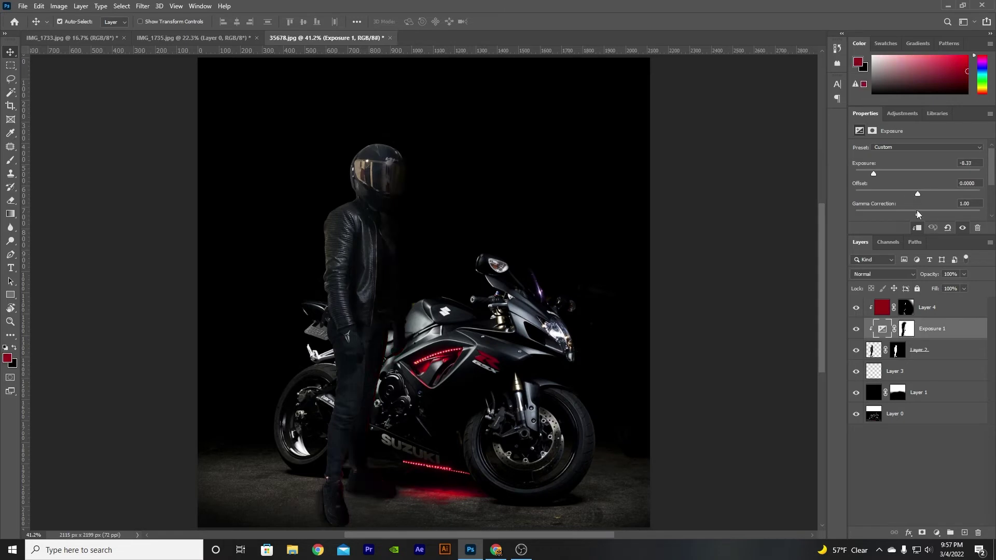
Step: Apply the Camera Raw Filter to the rider layer with exposure -0.10, contrast +12, whites +48, blacks -48, texture -31 and clarity +1
{"action": "left_click", "coordinate": [926, 350]}
{"action": "left_click", "coordinate": [121, 6]}
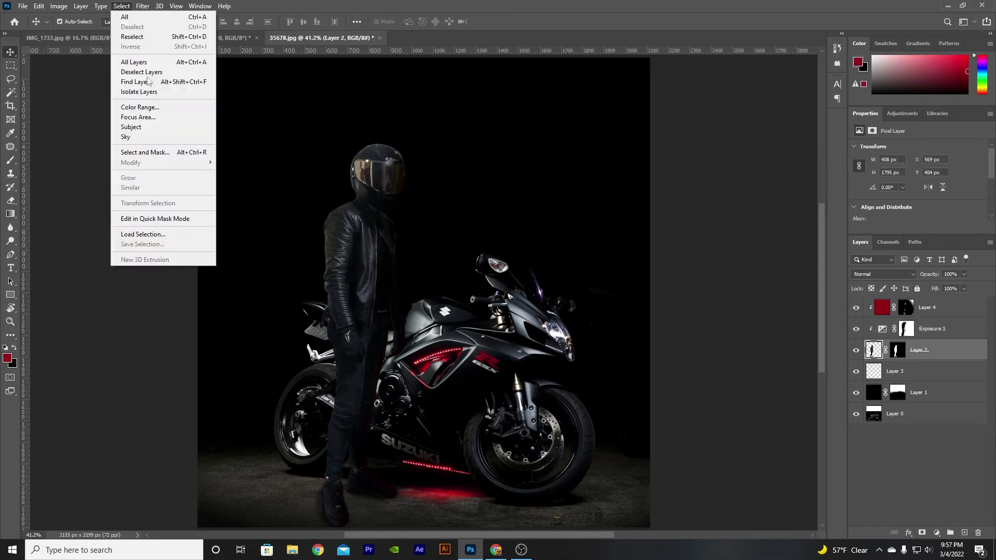
{"action": "left_click", "coordinate": [155, 82]}
{"action": "left_click", "coordinate": [474, 199]}
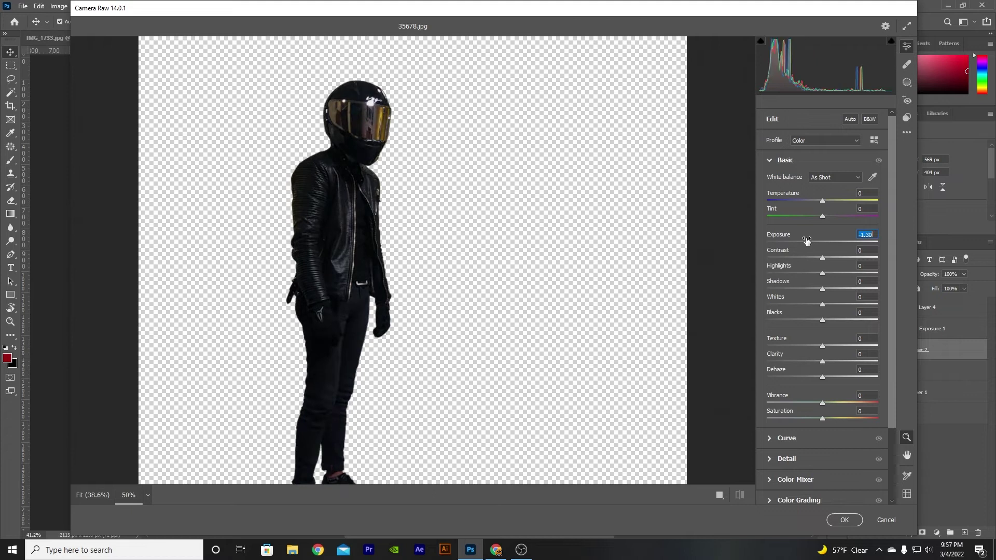
{"action": "left_click_drag", "start_coordinate": [822, 304], "coordinate": [795, 317]}
{"action": "left_click_drag", "start_coordinate": [822, 241], "coordinate": [814, 237]}
{"action": "double_click", "coordinate": [814, 240]}
{"action": "left_click_drag", "start_coordinate": [822, 346], "coordinate": [816, 371]}
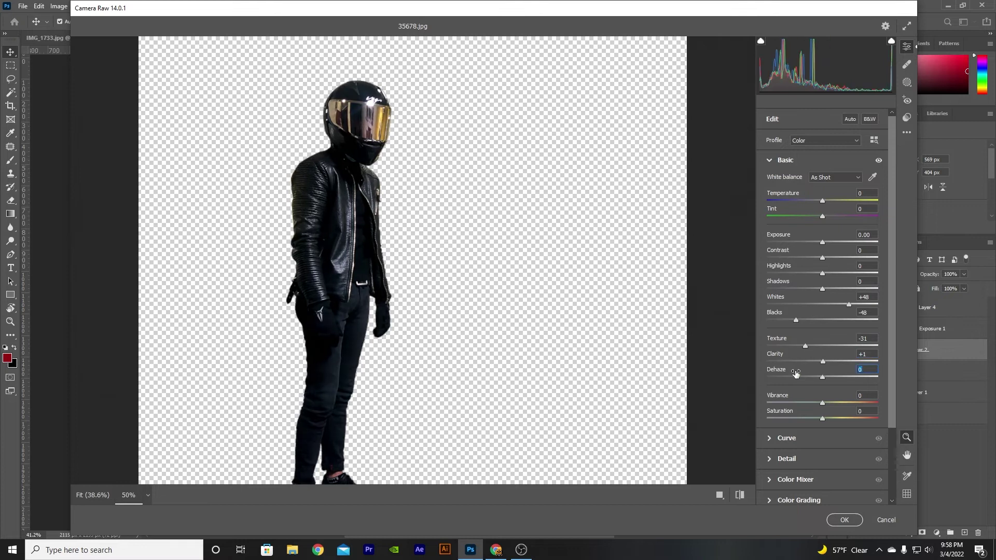
{"action": "left_click_drag", "start_coordinate": [819, 240], "coordinate": [835, 258]}
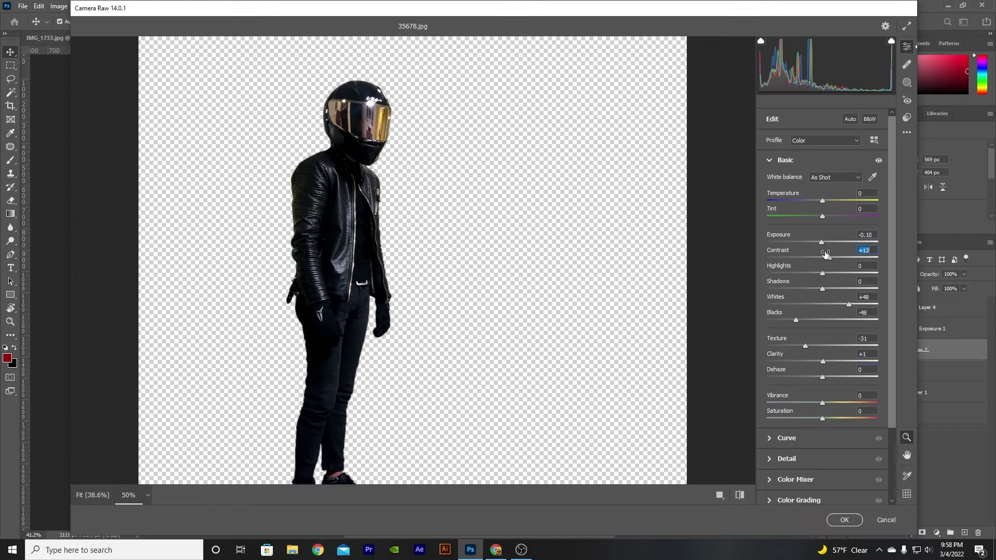
{"action": "left_click", "coordinate": [844, 519]}
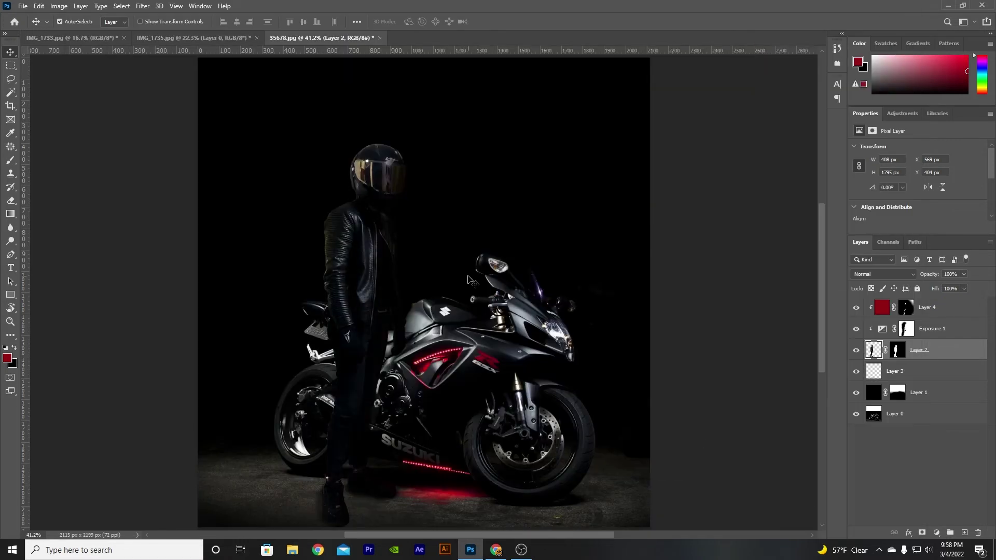
Step: Set the rider's Exposure adjustment layer to 83% opacity with an exposure of -2.50
{"action": "left_click", "coordinate": [926, 307]}
{"action": "left_click", "coordinate": [905, 307]}
{"action": "left_click", "coordinate": [951, 275]}
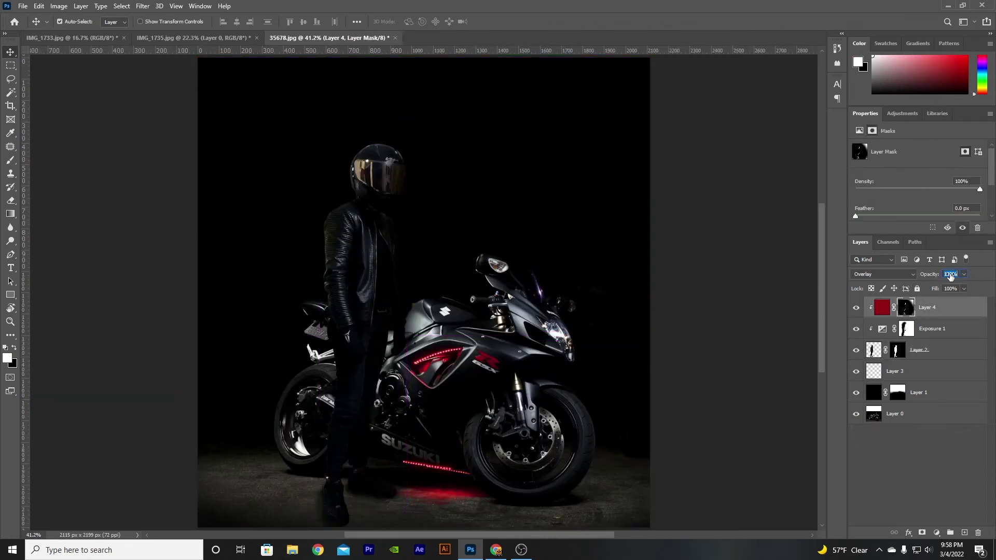
{"action": "left_click", "coordinate": [906, 328]}
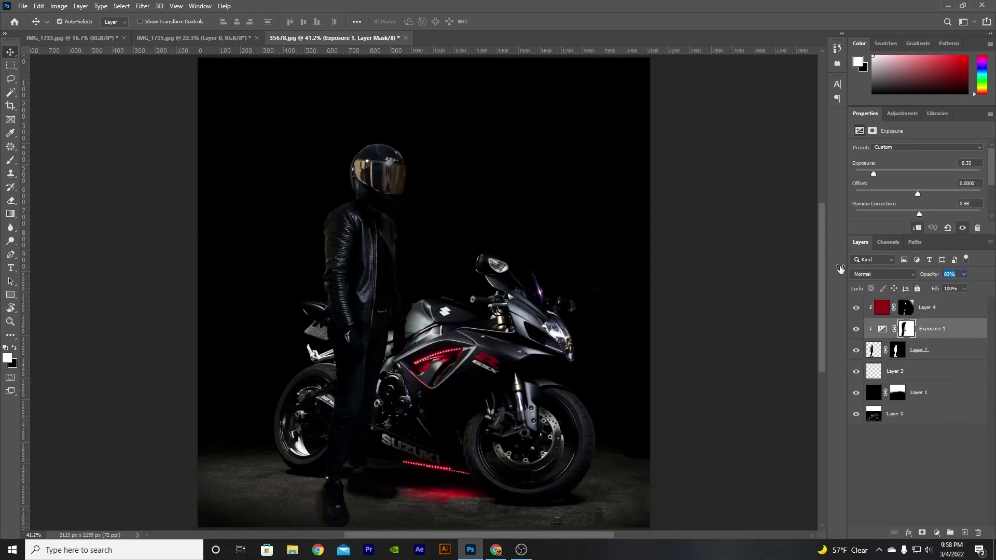
{"action": "left_click", "coordinate": [881, 332]}
{"action": "left_click_drag", "start_coordinate": [874, 173], "coordinate": [894, 182]}
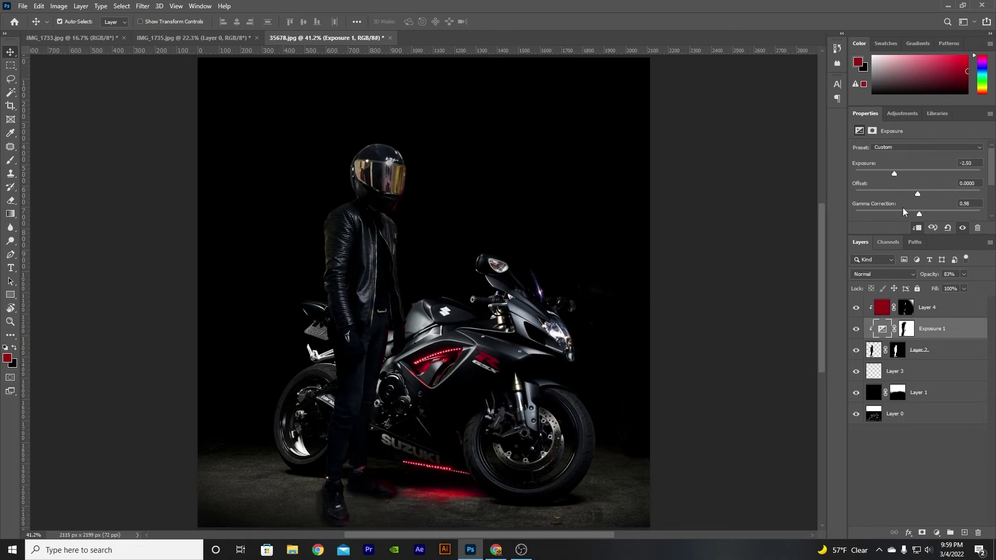
Step: Group all the layers, from the base motorcycle photo up to the red glow layer
{"action": "left_click", "coordinate": [934, 368]}
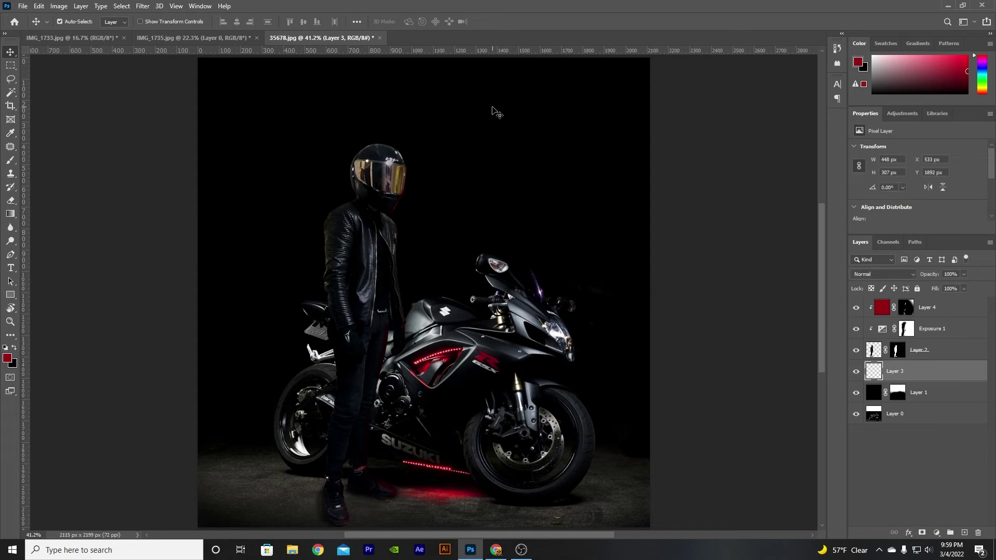
{"action": "key", "text": "ctrl+minus"}
{"action": "key", "text": "ctrl+0"}
{"action": "left_click", "coordinate": [913, 413]}
{"action": "left_click", "coordinate": [918, 307], "text": "shift"}
{"action": "key", "text": "ctrl+g"}
{"action": "left_click", "coordinate": [910, 366]}
Step: Add a Color Lookup adjustment above the group and load the FallColors.look 3D LUT
{"action": "left_click", "coordinate": [937, 533]}
{"action": "left_click", "coordinate": [934, 473]}
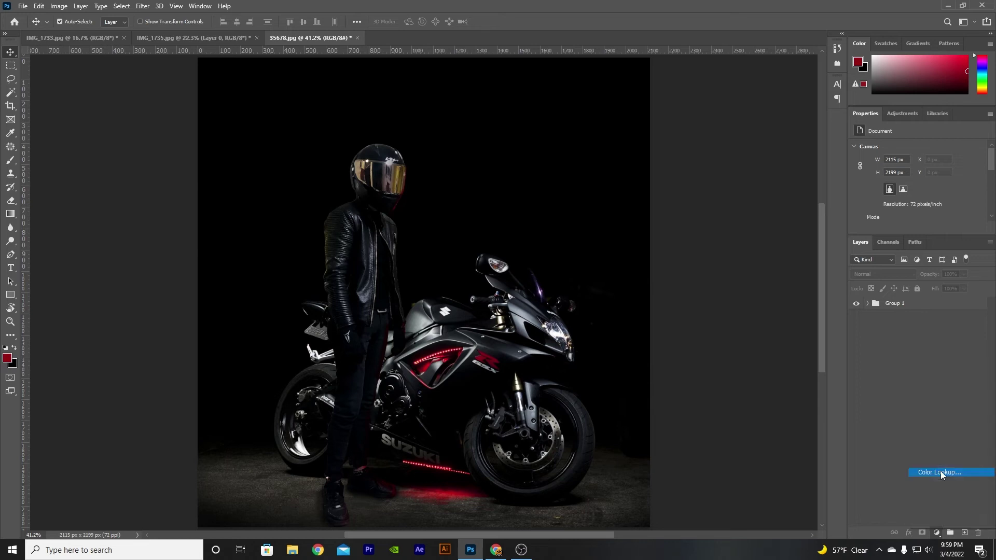
{"action": "left_click", "coordinate": [938, 149]}
{"action": "left_click", "coordinate": [929, 311]}
{"action": "left_click", "coordinate": [913, 149]}
{"action": "left_click", "coordinate": [903, 275]}
{"action": "left_click", "coordinate": [908, 150]}
{"action": "left_click", "coordinate": [905, 259]}
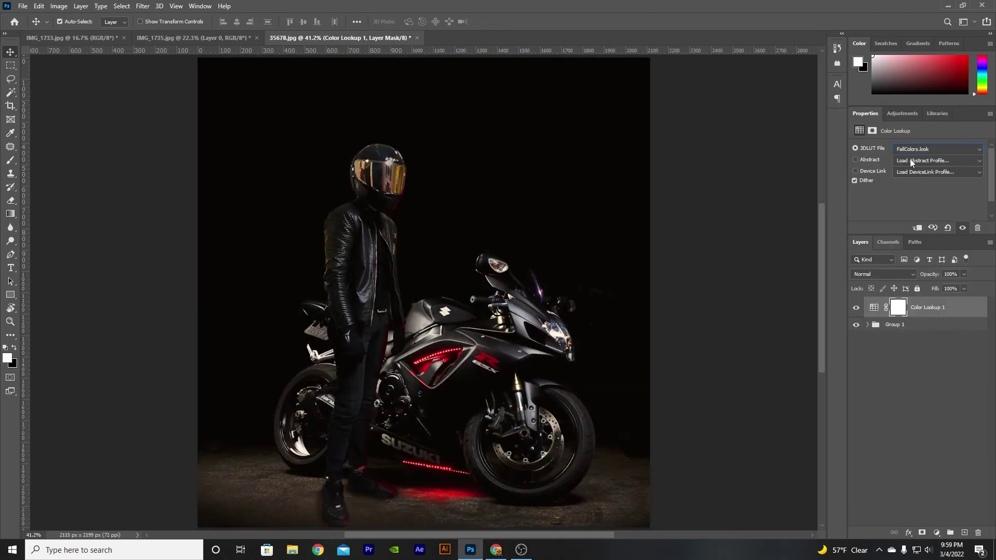
Step: Cycle the Color Lookup adjustment through further 3D LUTs, including Fuji F125 Kodak 2395 at 64% layer opacity
{"action": "left_click", "coordinate": [929, 148]}
{"action": "left_click", "coordinate": [890, 245]}
{"action": "key", "text": "Down"}
{"action": "key", "text": "Down"}
{"action": "key", "text": "Down"}
{"action": "key", "text": "Down"}
{"action": "key", "text": "Down"}
{"action": "key", "text": "Down"}
{"action": "key", "text": "Down"}
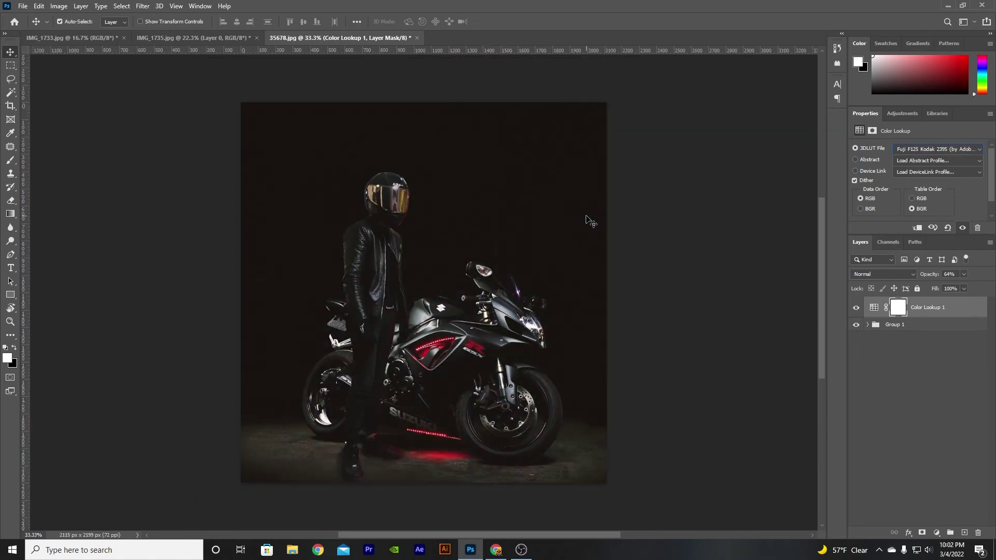
{"action": "key", "text": "Down"}
{"action": "key", "text": "Down"}
{"action": "key", "text": "Down"}
{"action": "key", "text": "Down"}
{"action": "key", "text": "Down"}
{"action": "key", "text": "Down"}
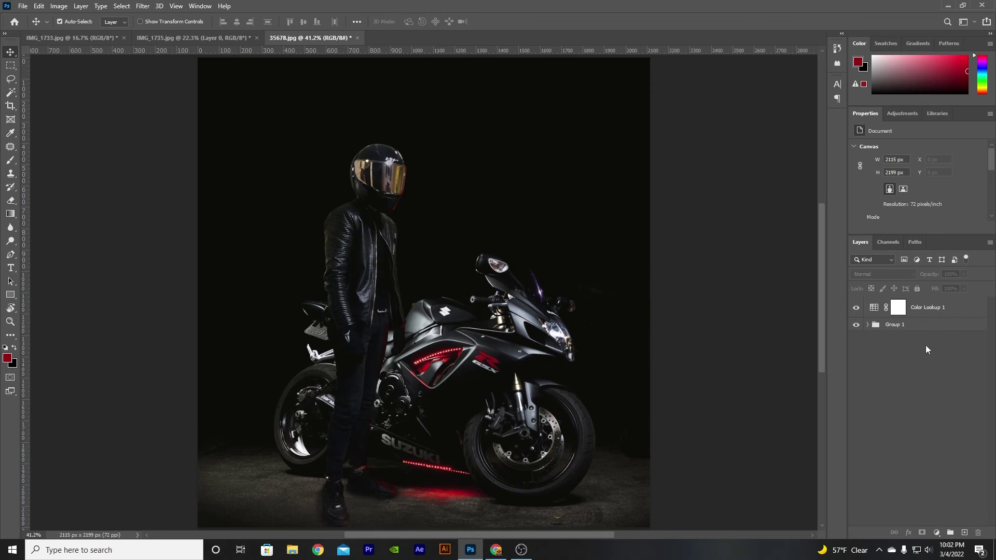
Step: Group the Color Lookup adjustment with Group 1, duplicate the new group and merge the copy into one layer
{"action": "left_click", "coordinate": [949, 532]}
{"action": "key", "text": "ctrl+j"}
{"action": "right_click", "coordinate": [924, 303]}
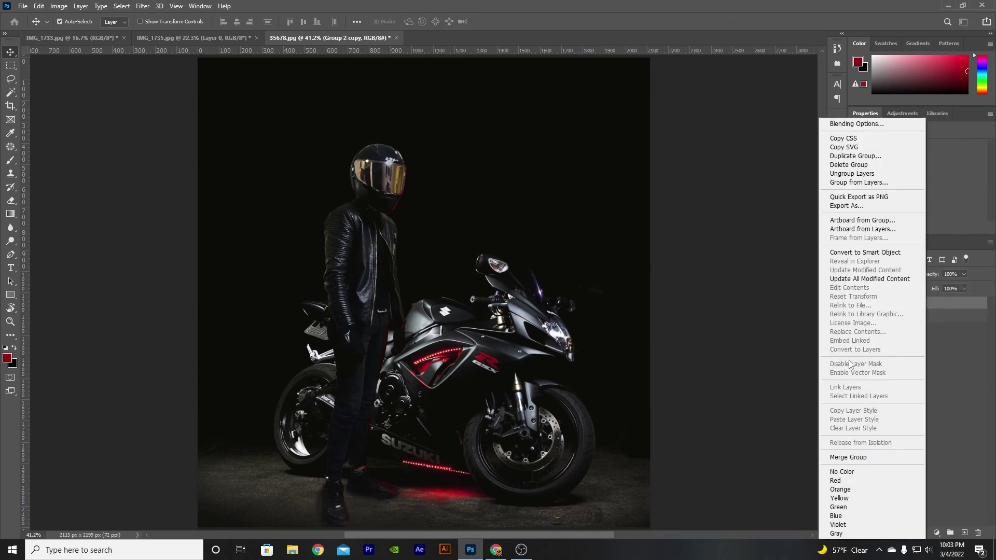
{"action": "left_click", "coordinate": [861, 459]}
{"action": "left_click", "coordinate": [141, 5]}
{"action": "left_click", "coordinate": [155, 92]}
{"action": "left_click", "coordinate": [902, 48]}
{"action": "left_click", "coordinate": [143, 6]}
{"action": "left_click", "coordinate": [156, 15]}
{"action": "key", "text": "ctrl+z"}
Step: Start the Camera Raw Filter on the merged layer and set Color Mixer saturation to Greens, Aquas and Blues -100, Oranges +95
{"action": "left_click", "coordinate": [143, 6]}
{"action": "left_click", "coordinate": [209, 86]}
{"action": "scroll", "coordinate": [817, 275], "scroll_direction": "down", "scroll_amount": 2}
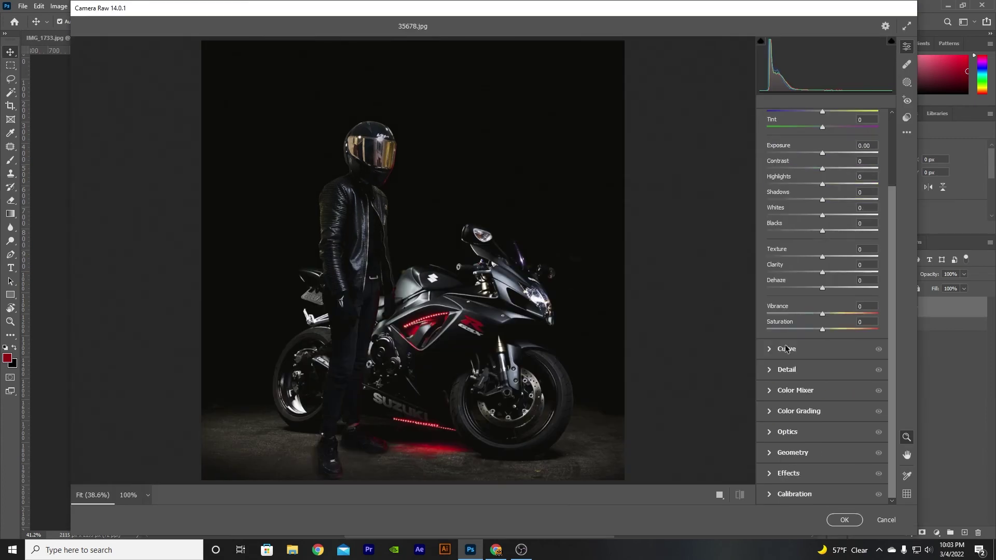
{"action": "left_click", "coordinate": [768, 394]}
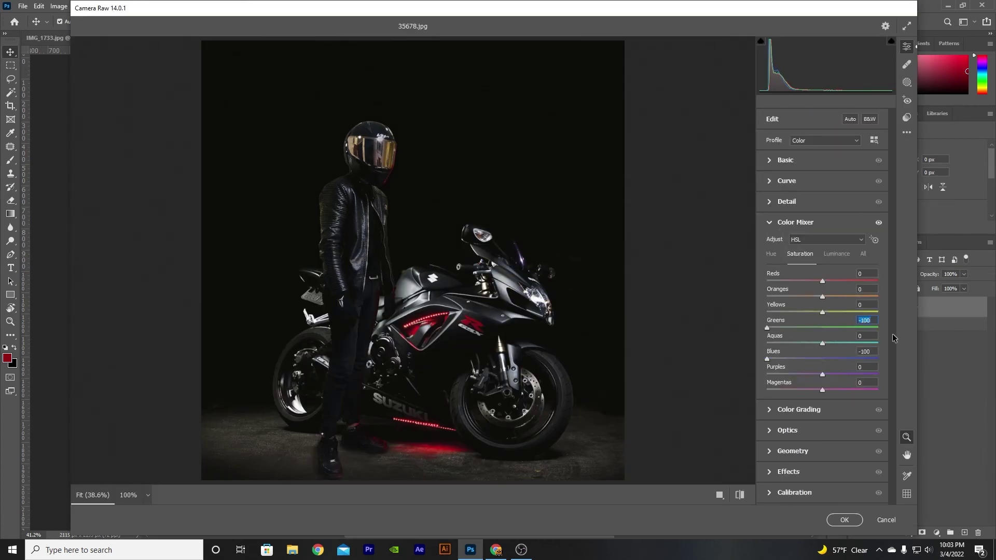
{"action": "left_click_drag", "start_coordinate": [822, 343], "coordinate": [625, 339]}
{"action": "left_click_drag", "start_coordinate": [822, 296], "coordinate": [930, 292]}
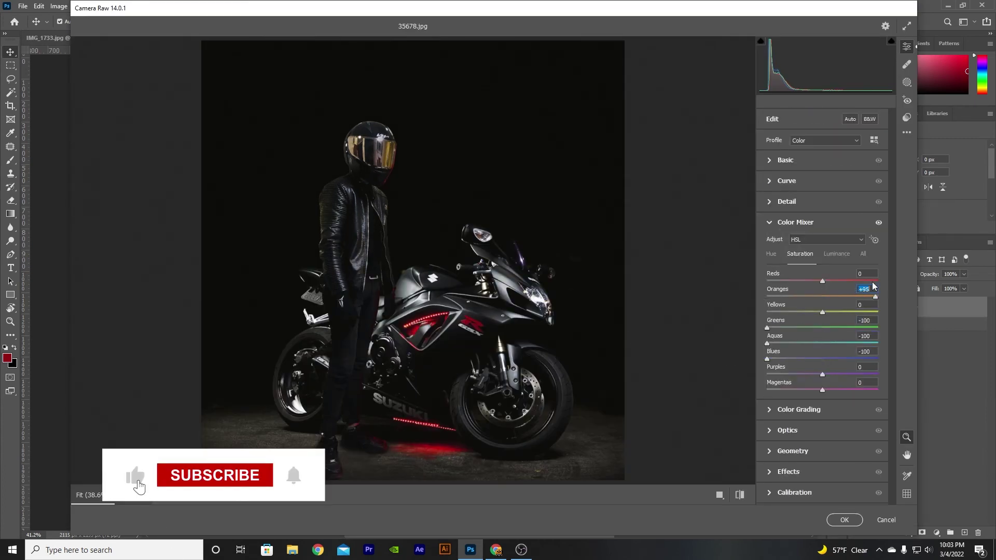
Step: Set Color Mixer luminance to Reds +36, Oranges +88, and Yellows, Aquas, Blues, Purples and Magentas -100
{"action": "left_click", "coordinate": [837, 254]}
{"action": "left_click_drag", "start_coordinate": [822, 281], "coordinate": [874, 288]}
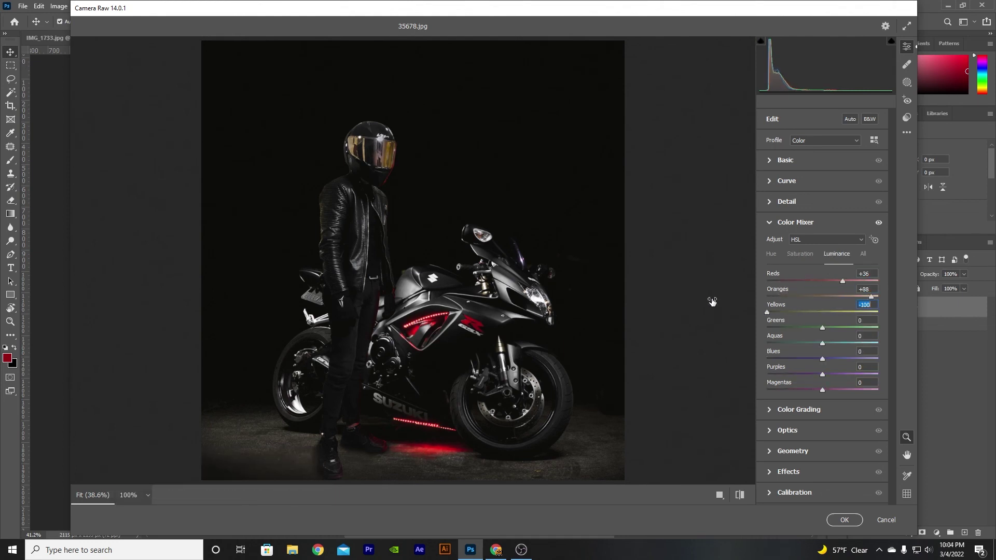
{"action": "left_click_drag", "start_coordinate": [822, 359], "coordinate": [767, 361]}
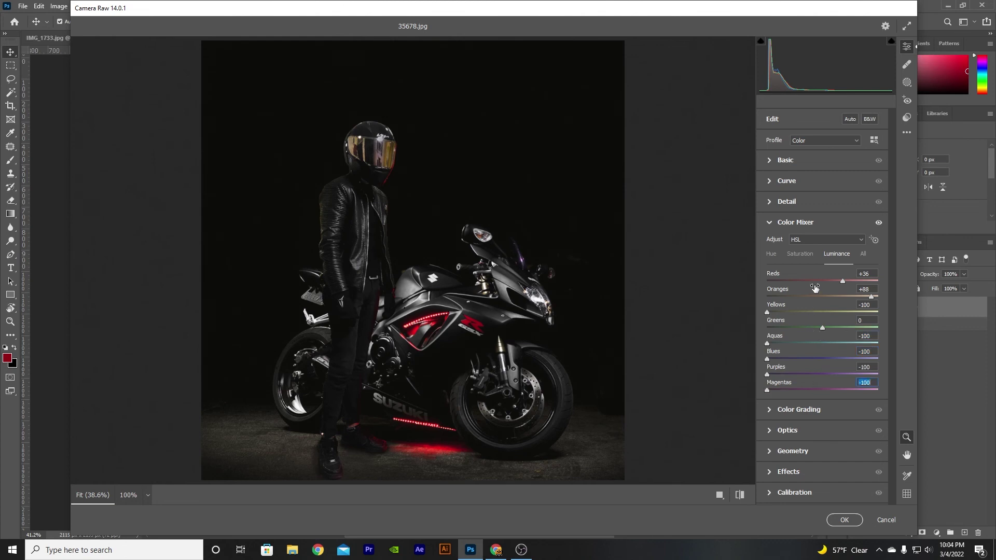
Step: Set texture to +40 and clarity to -5, and apply the Camera Raw Filter
{"action": "left_click", "coordinate": [795, 162]}
{"action": "left_click_drag", "start_coordinate": [822, 377], "coordinate": [783, 377]}
{"action": "mouse_move", "coordinate": [822, 361]}
{"action": "left_mouse_down"}
{"action": "mouse_move", "coordinate": [820, 341]}
{"action": "mouse_move", "coordinate": [829, 339]}
{"action": "mouse_move", "coordinate": [822, 345]}
{"action": "left_mouse_up"}
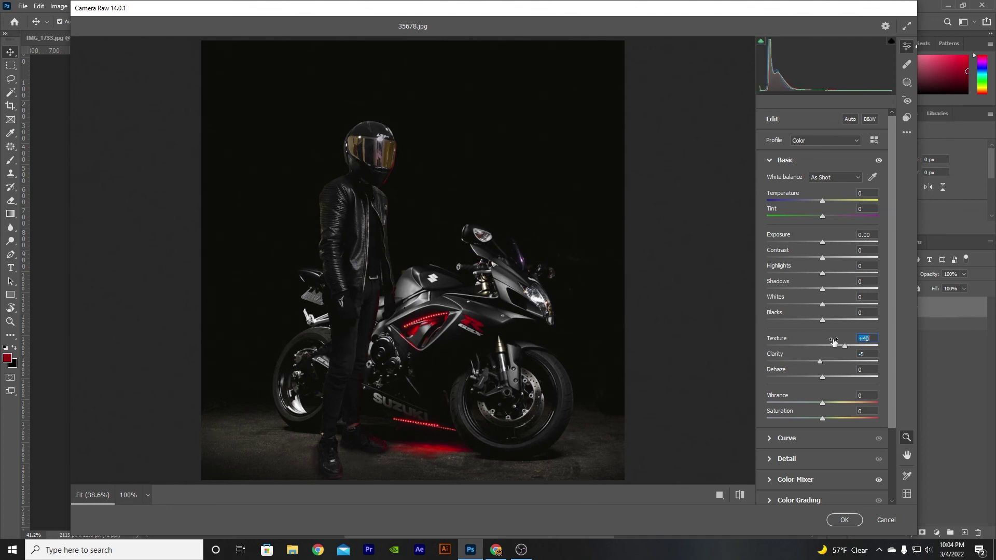
{"action": "left_click", "coordinate": [845, 520]}
Step: Crop the image tighter around the rider and motorcycle, trimming the empty sides and the dark area above the helmet
{"action": "key", "text": "c"}
{"action": "left_click_drag", "start_coordinate": [200, 303], "coordinate": [243, 296]}
{"action": "left_click_drag", "start_coordinate": [423, 56], "coordinate": [423, 80]}
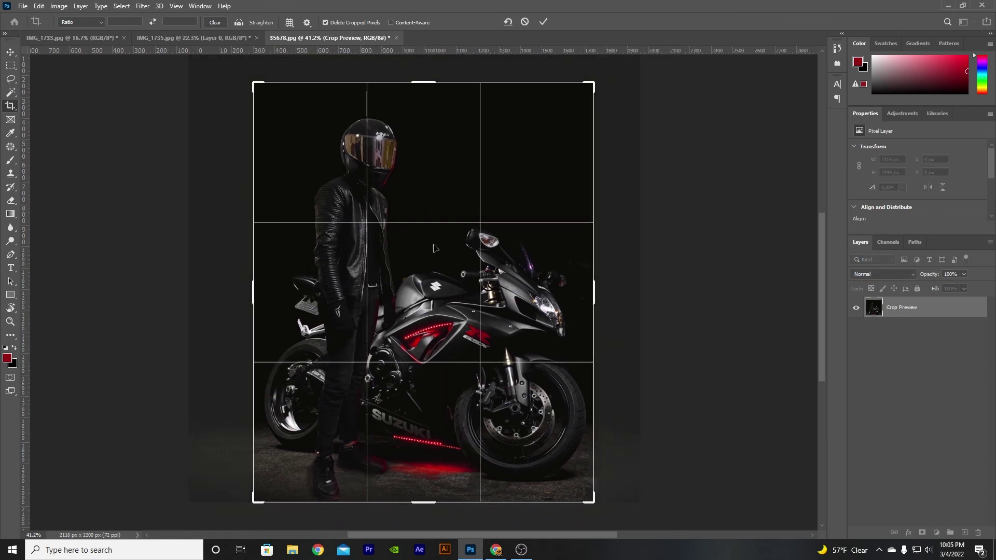